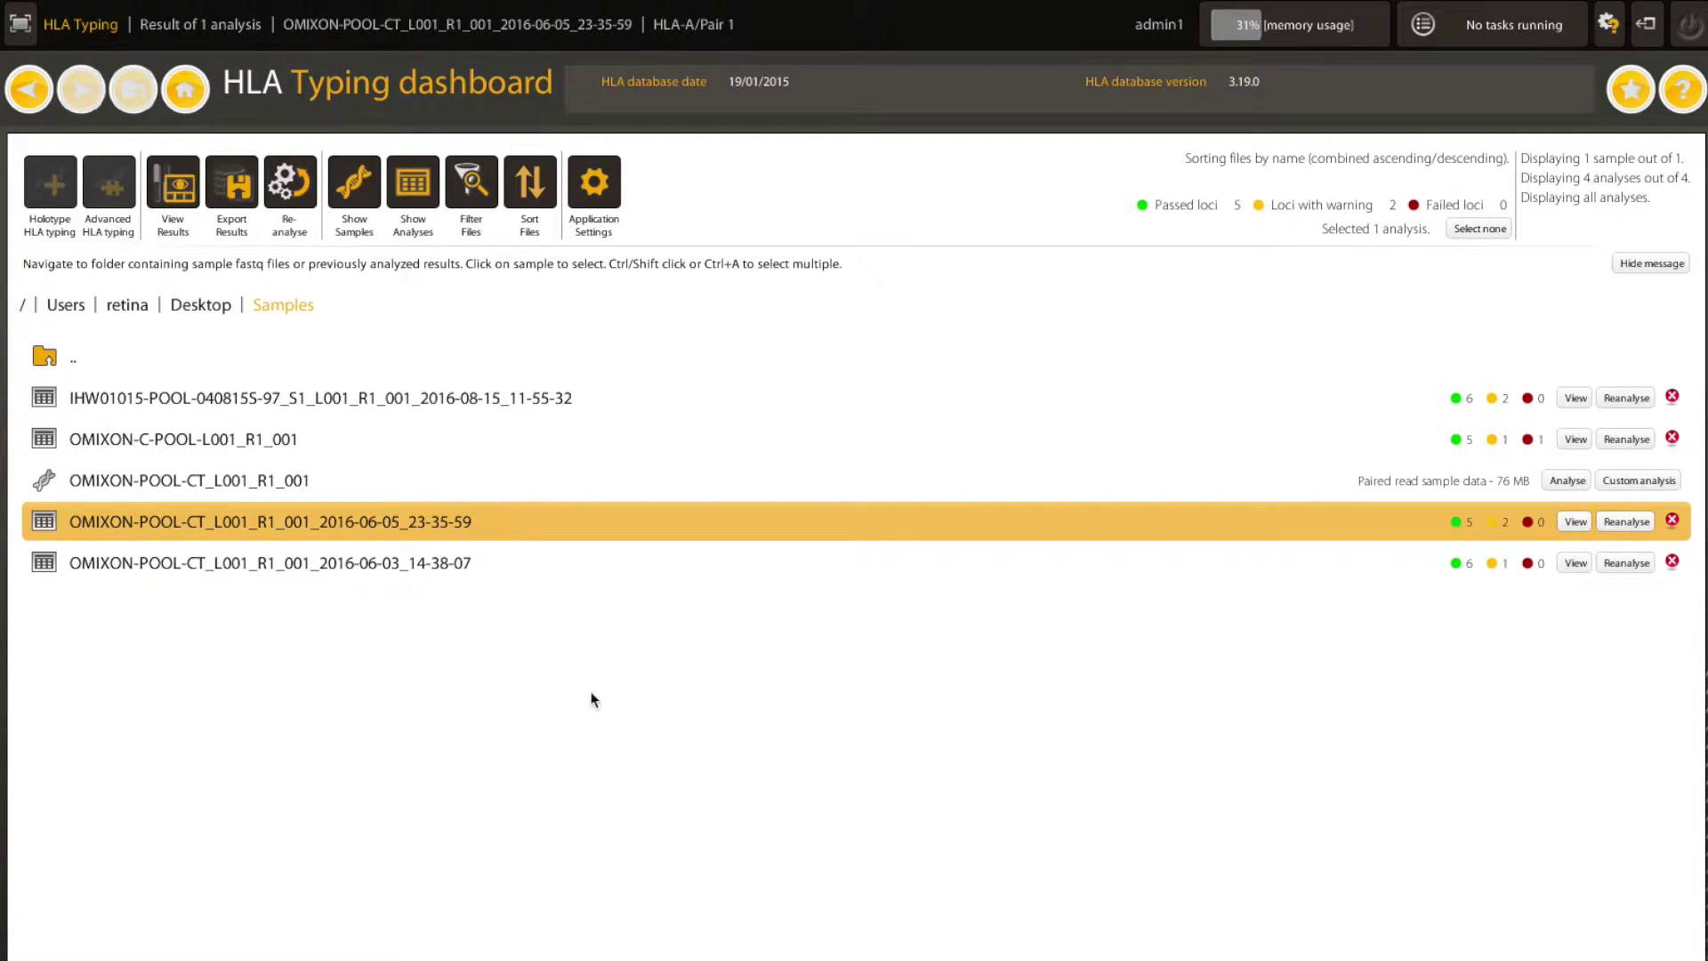
Step: Open the results of the IHW01015-POOL-040815S-97_S1_L001_R1_001_2016-08-15_11-55-32 analysis and show its sample details
click(542, 402)
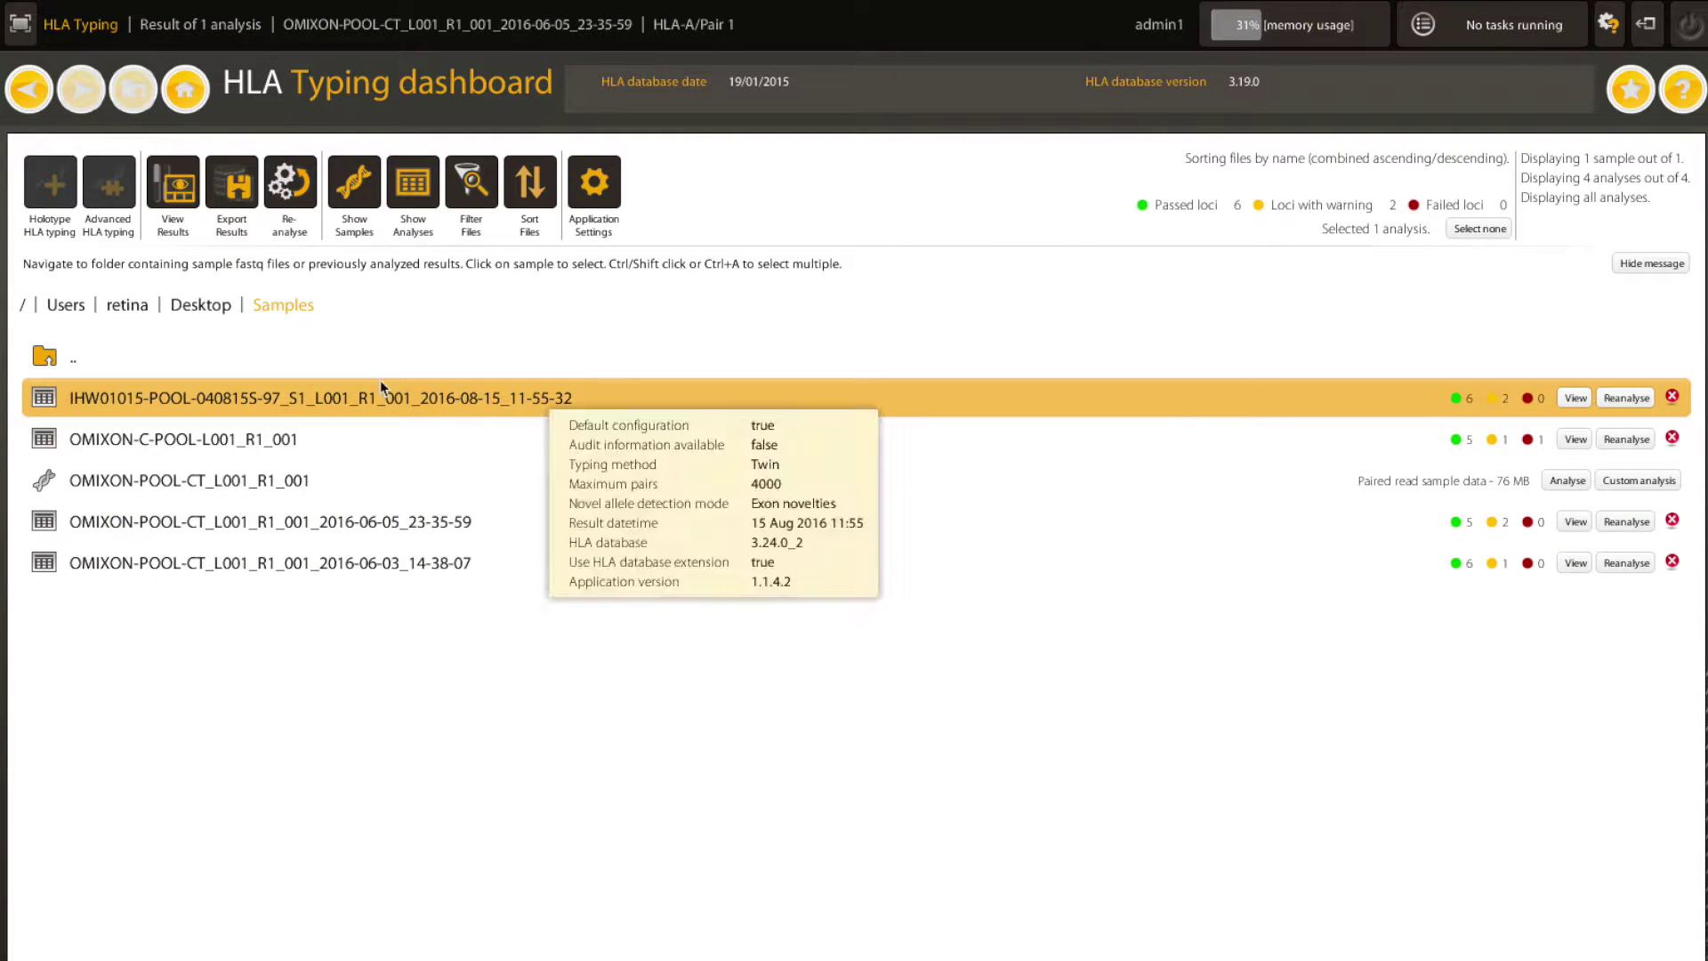
click(172, 186)
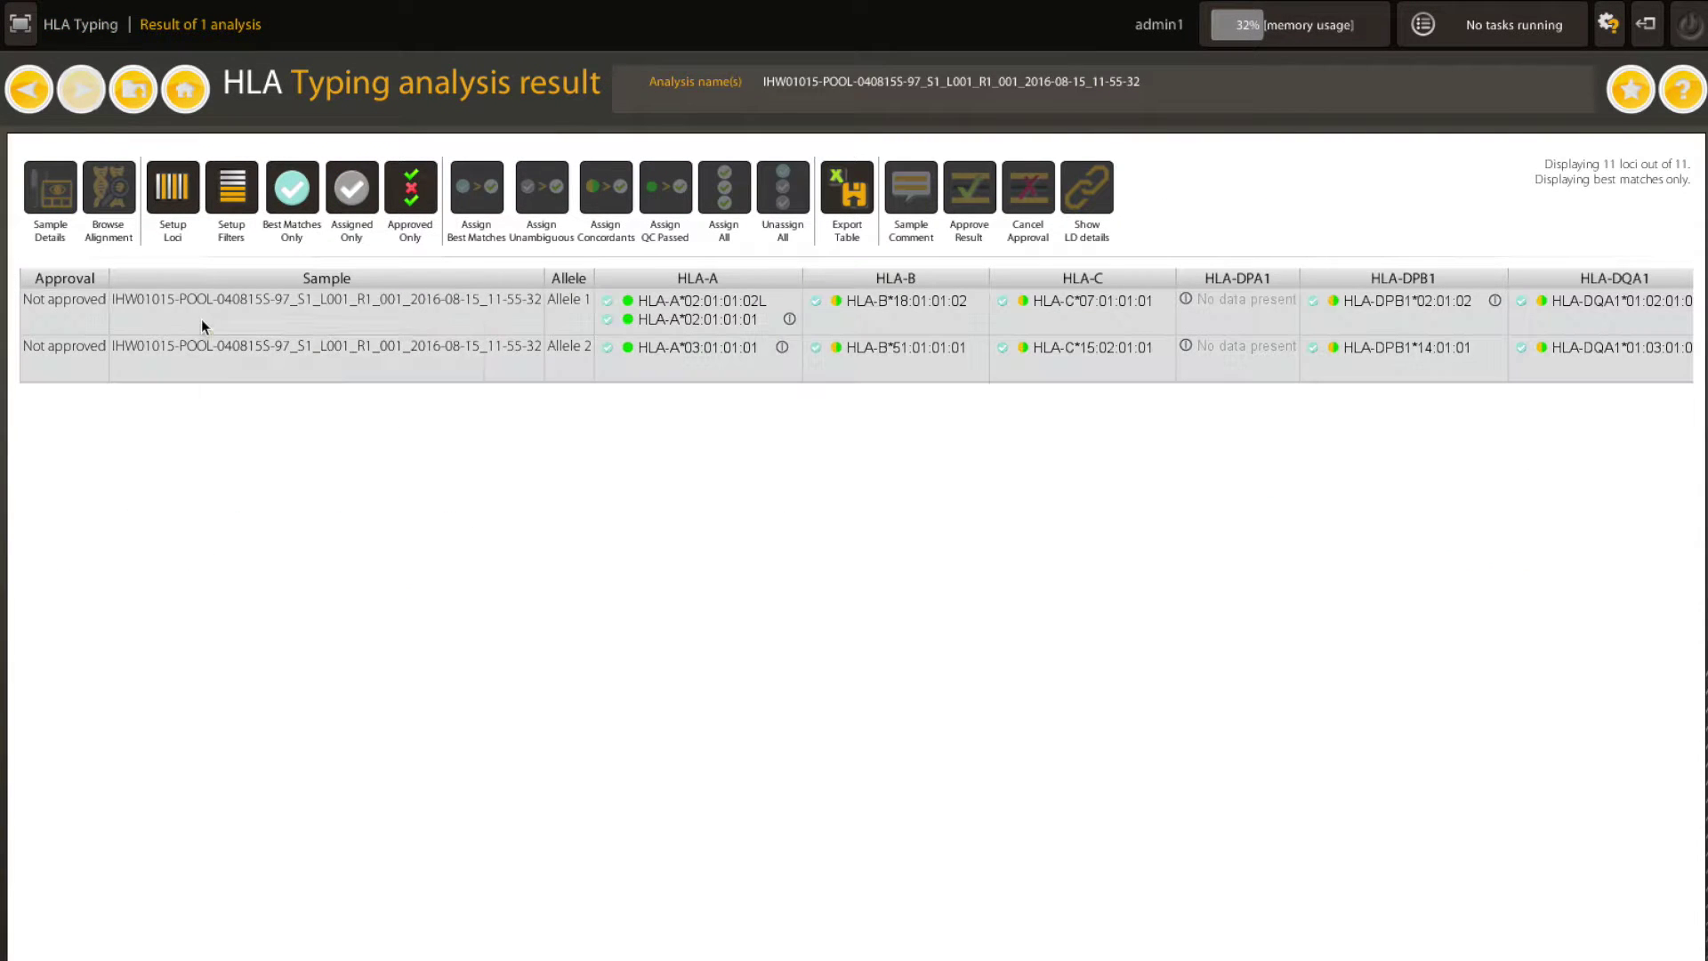
mouse_move(201, 319)
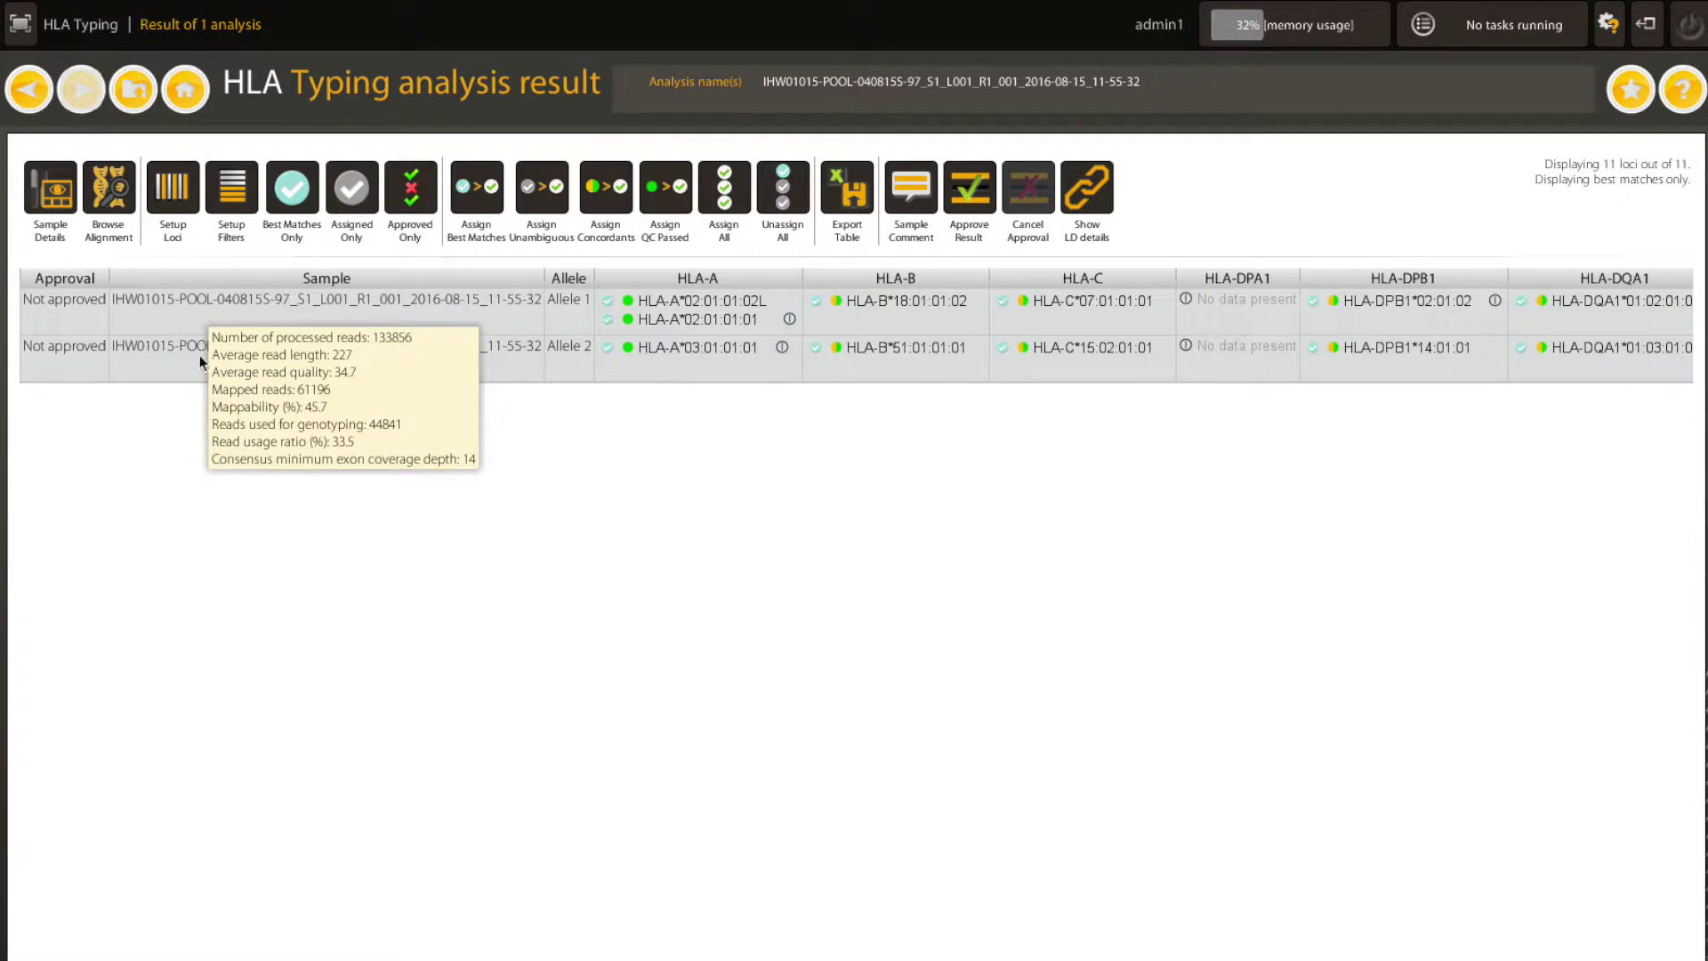
click(199, 356)
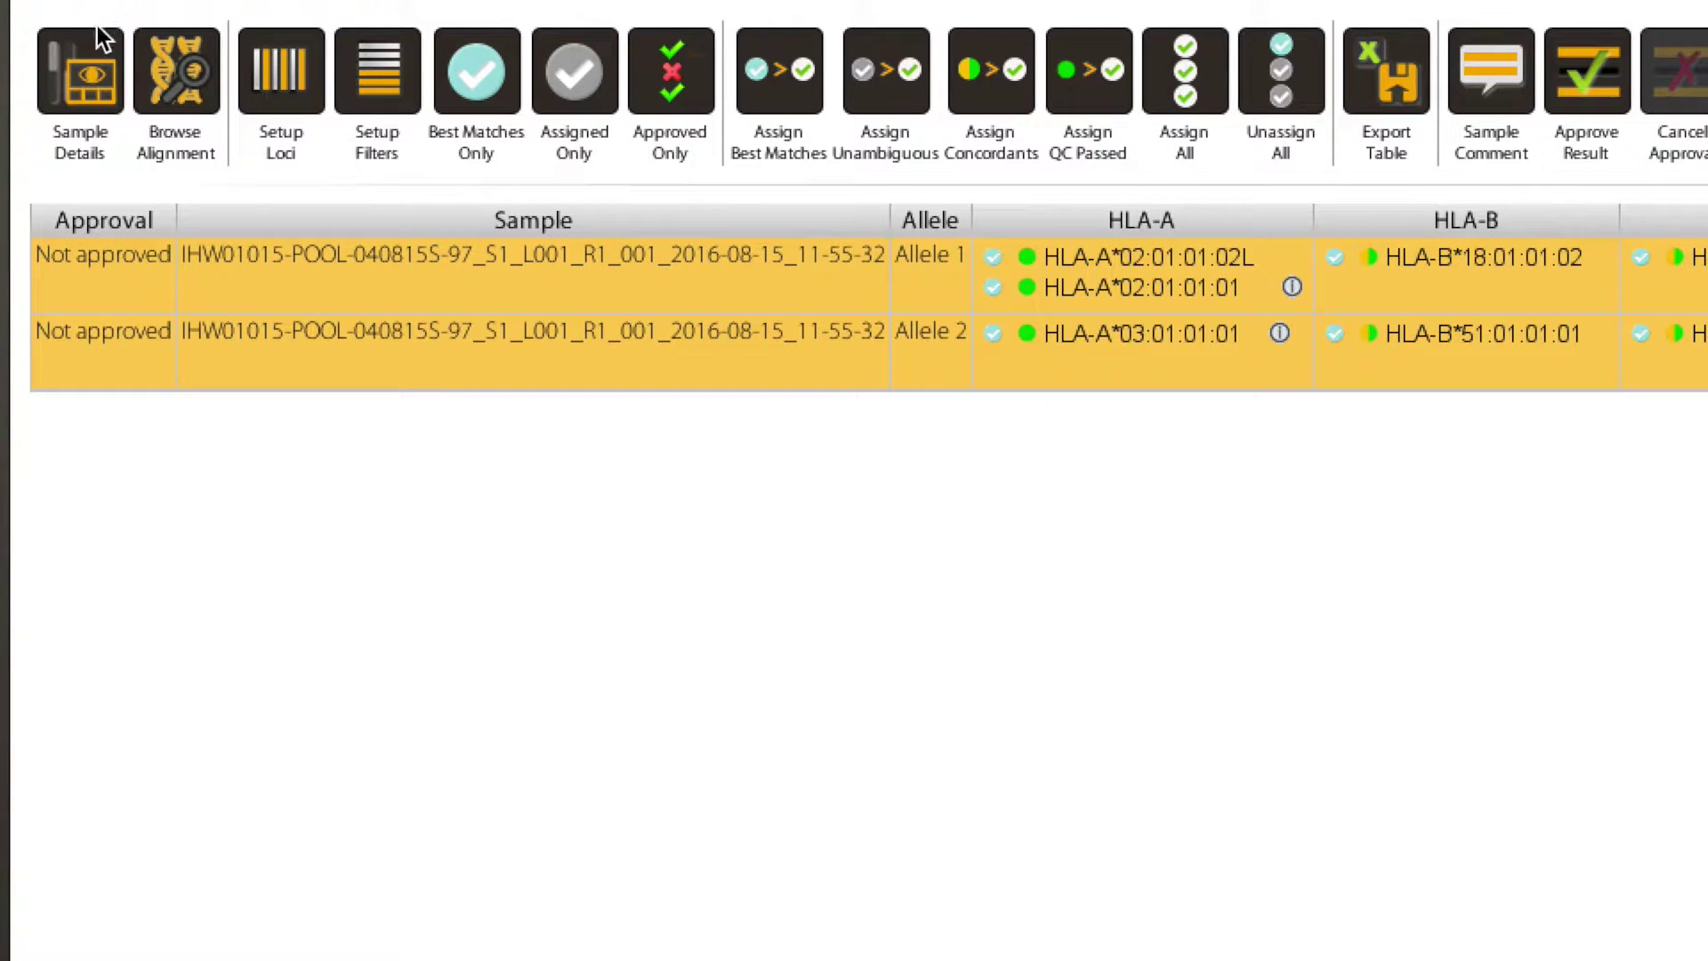
click(97, 55)
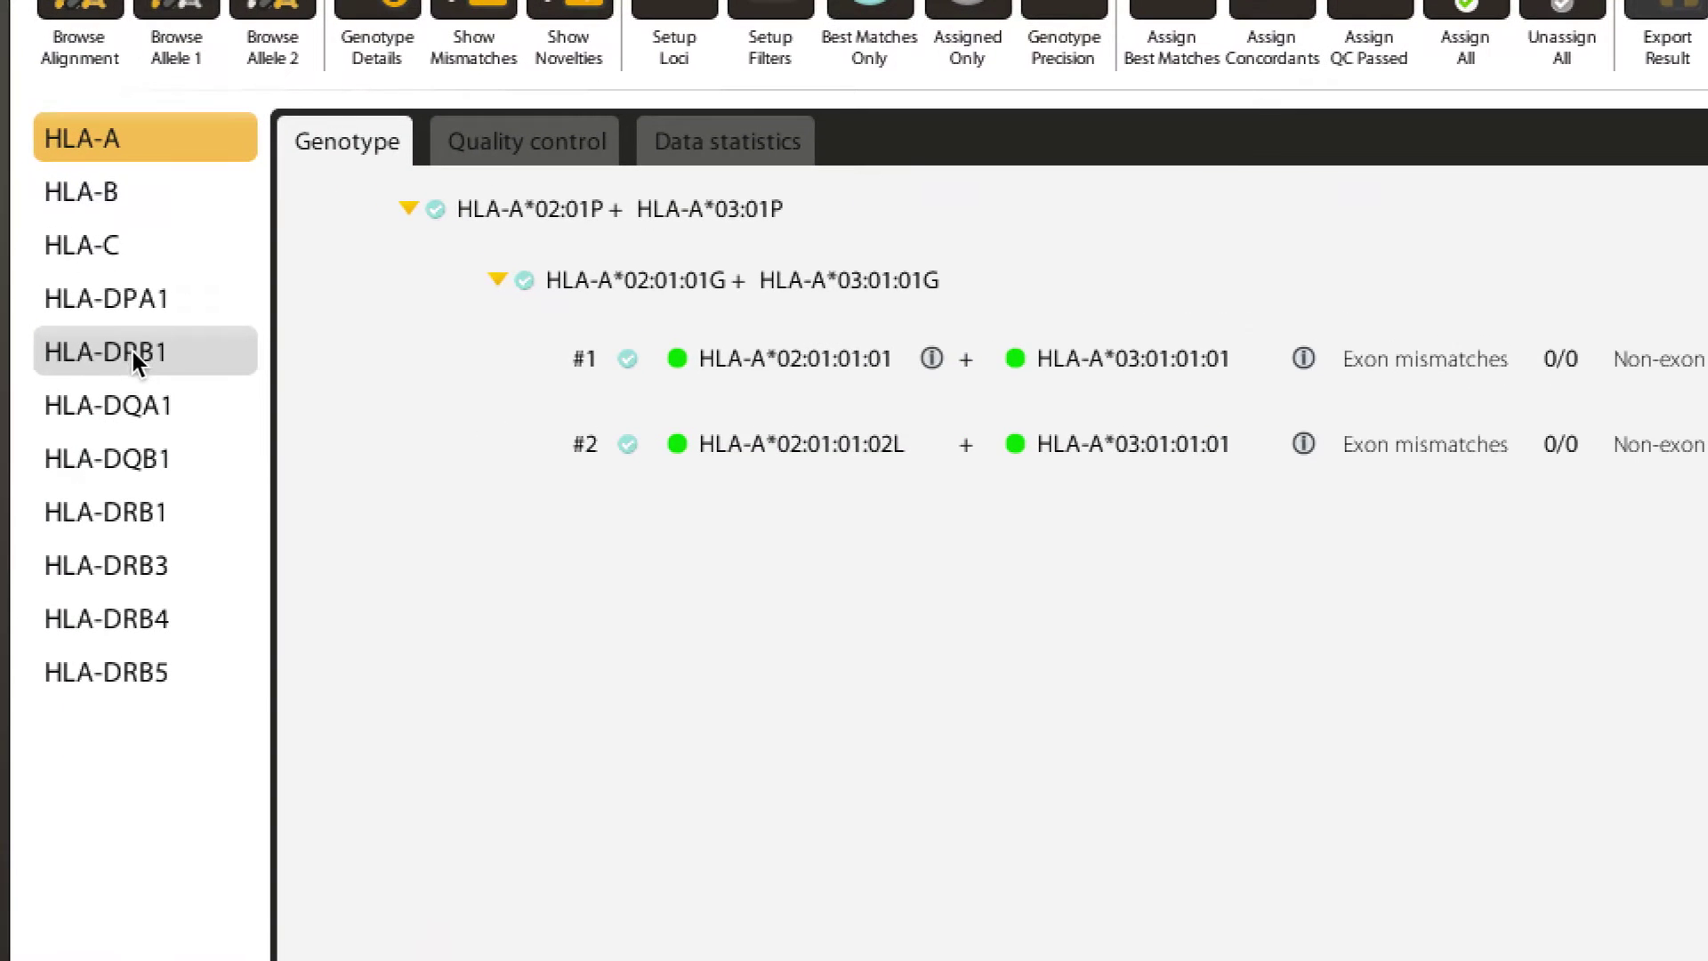
Step: Open the alignment of HLA-DPB1 genotype #1 in the genome browser and examine its phased regions around exon 2 and intron 2
click(125, 356)
click(856, 354)
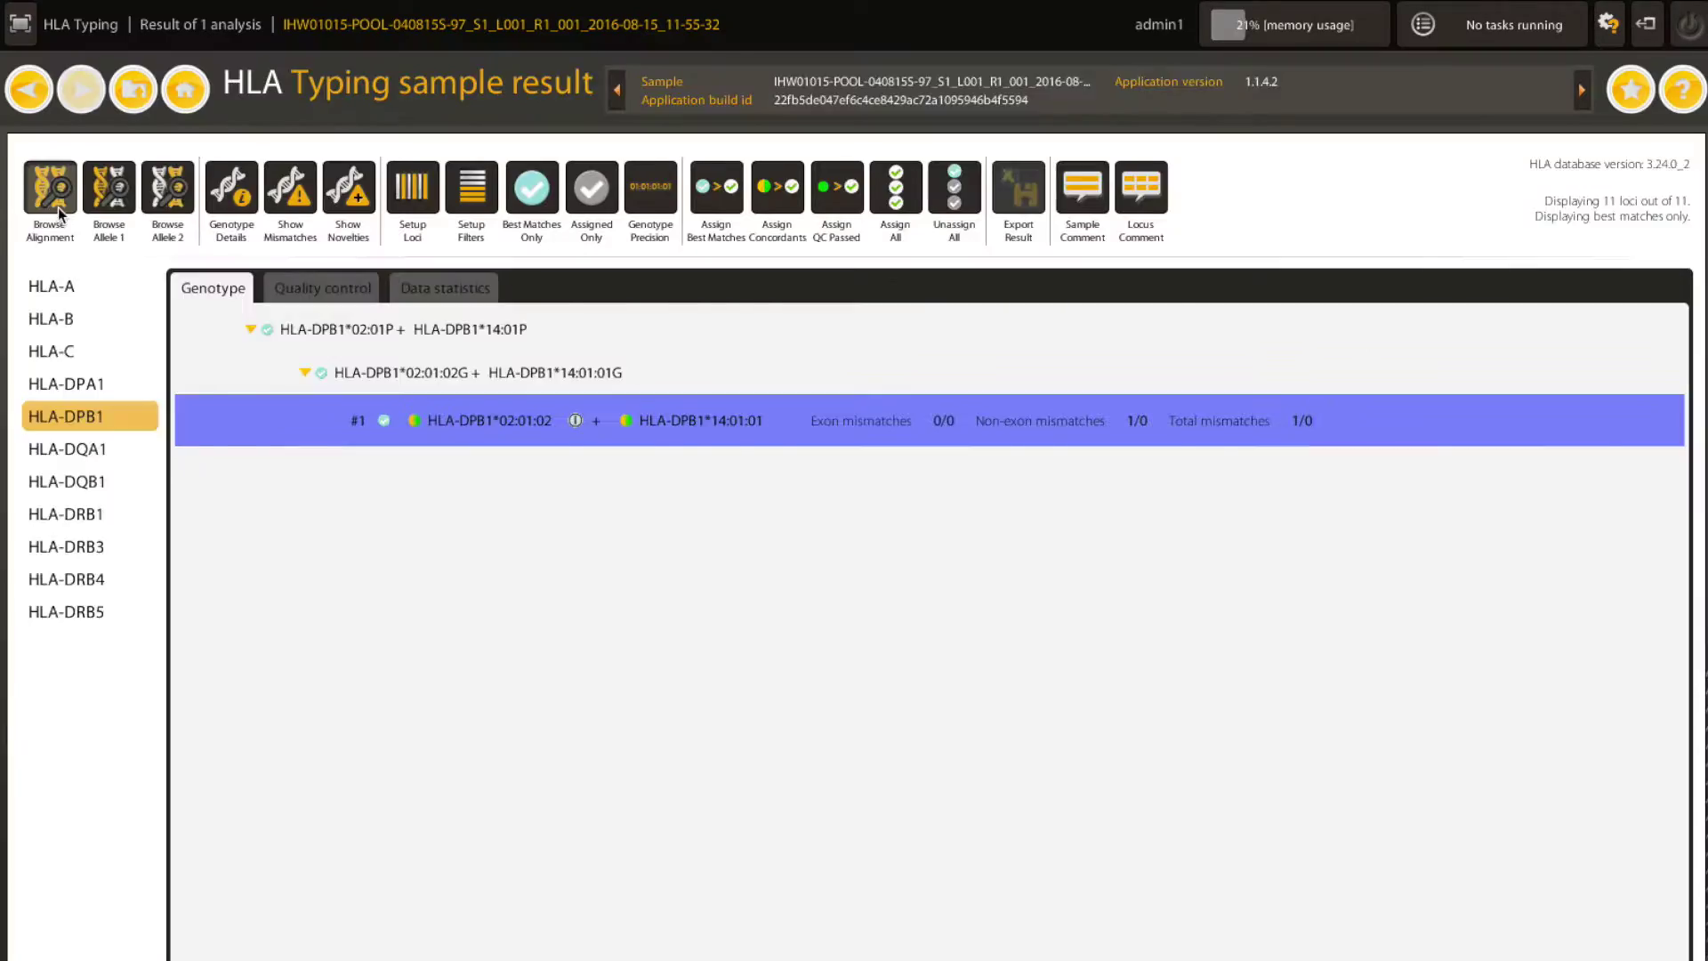
click(82, 47)
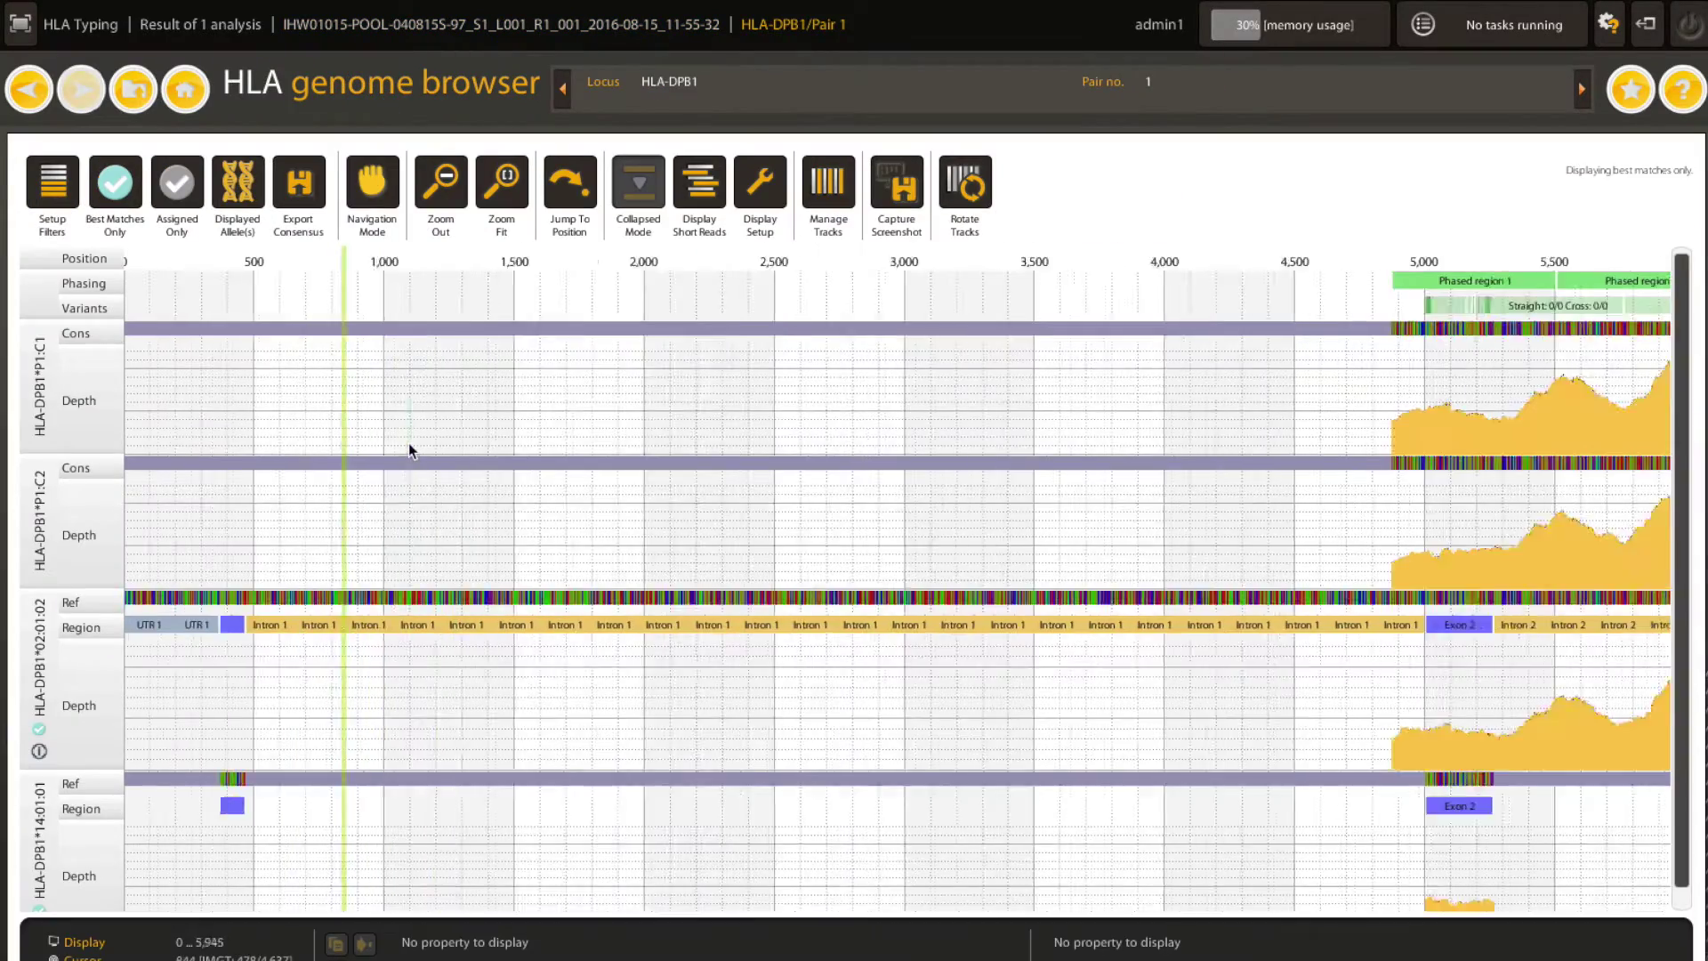
scroll(981, 485, up, 4)
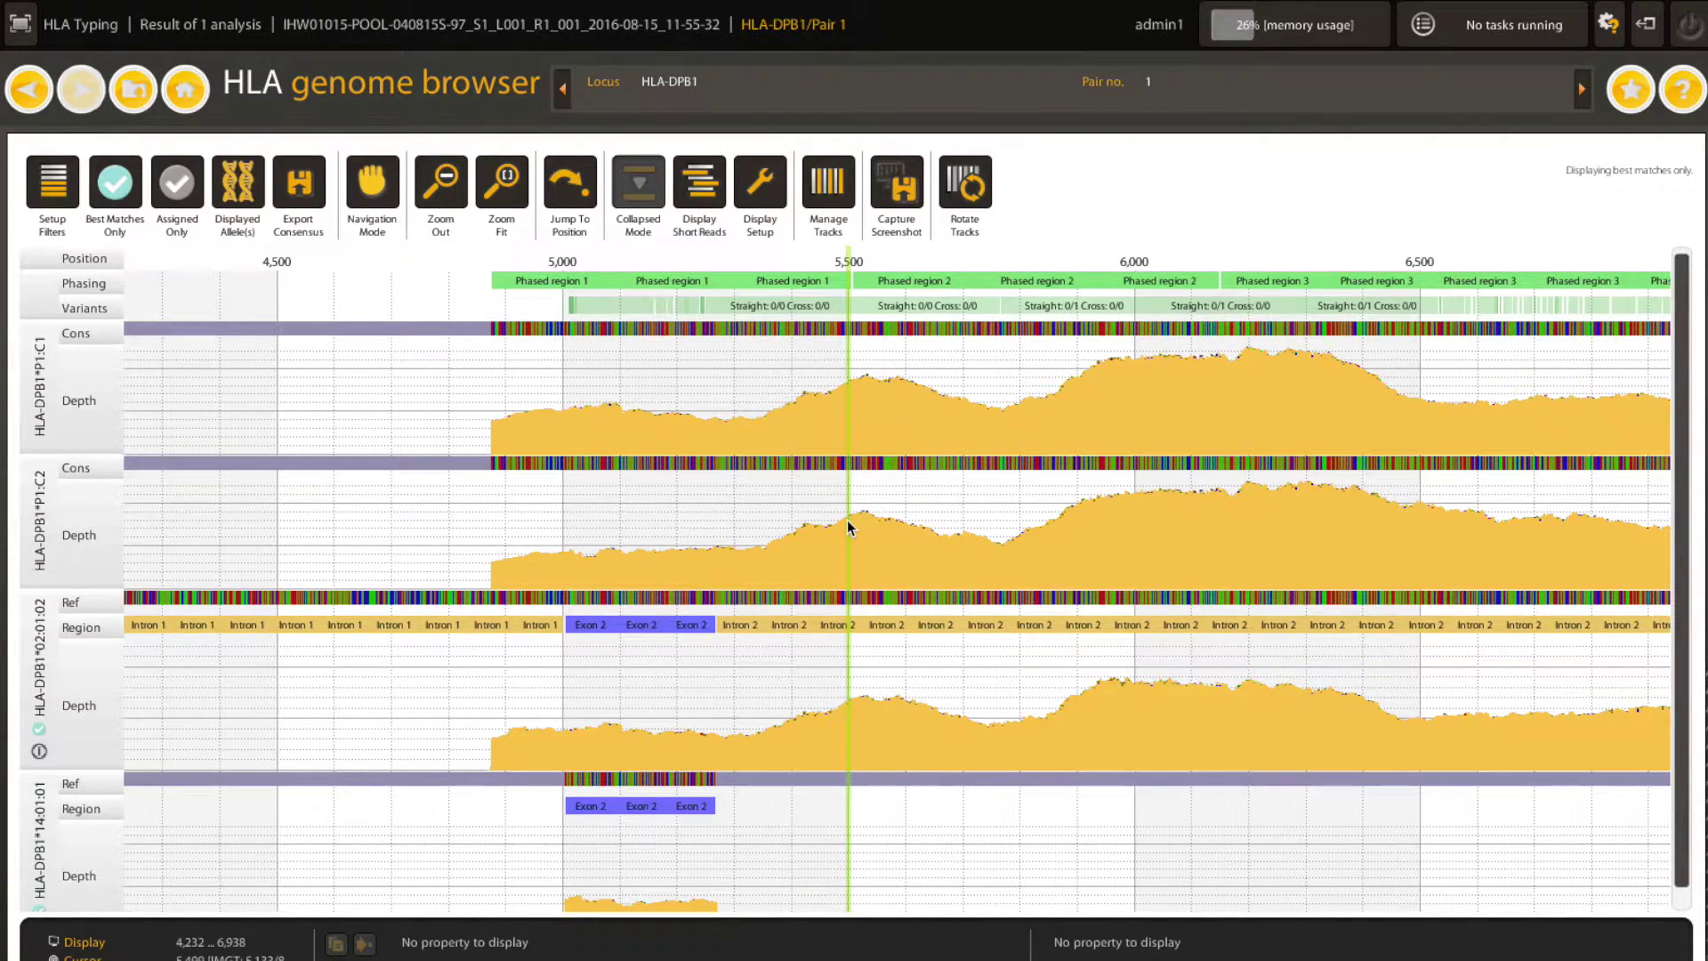
Step: Return to the dashboard and open the combined results of the two OMIXON-POOL-CT_L001_R1_001 analyses dated 2016-06-05 and 2016-06-03
key(Escape)
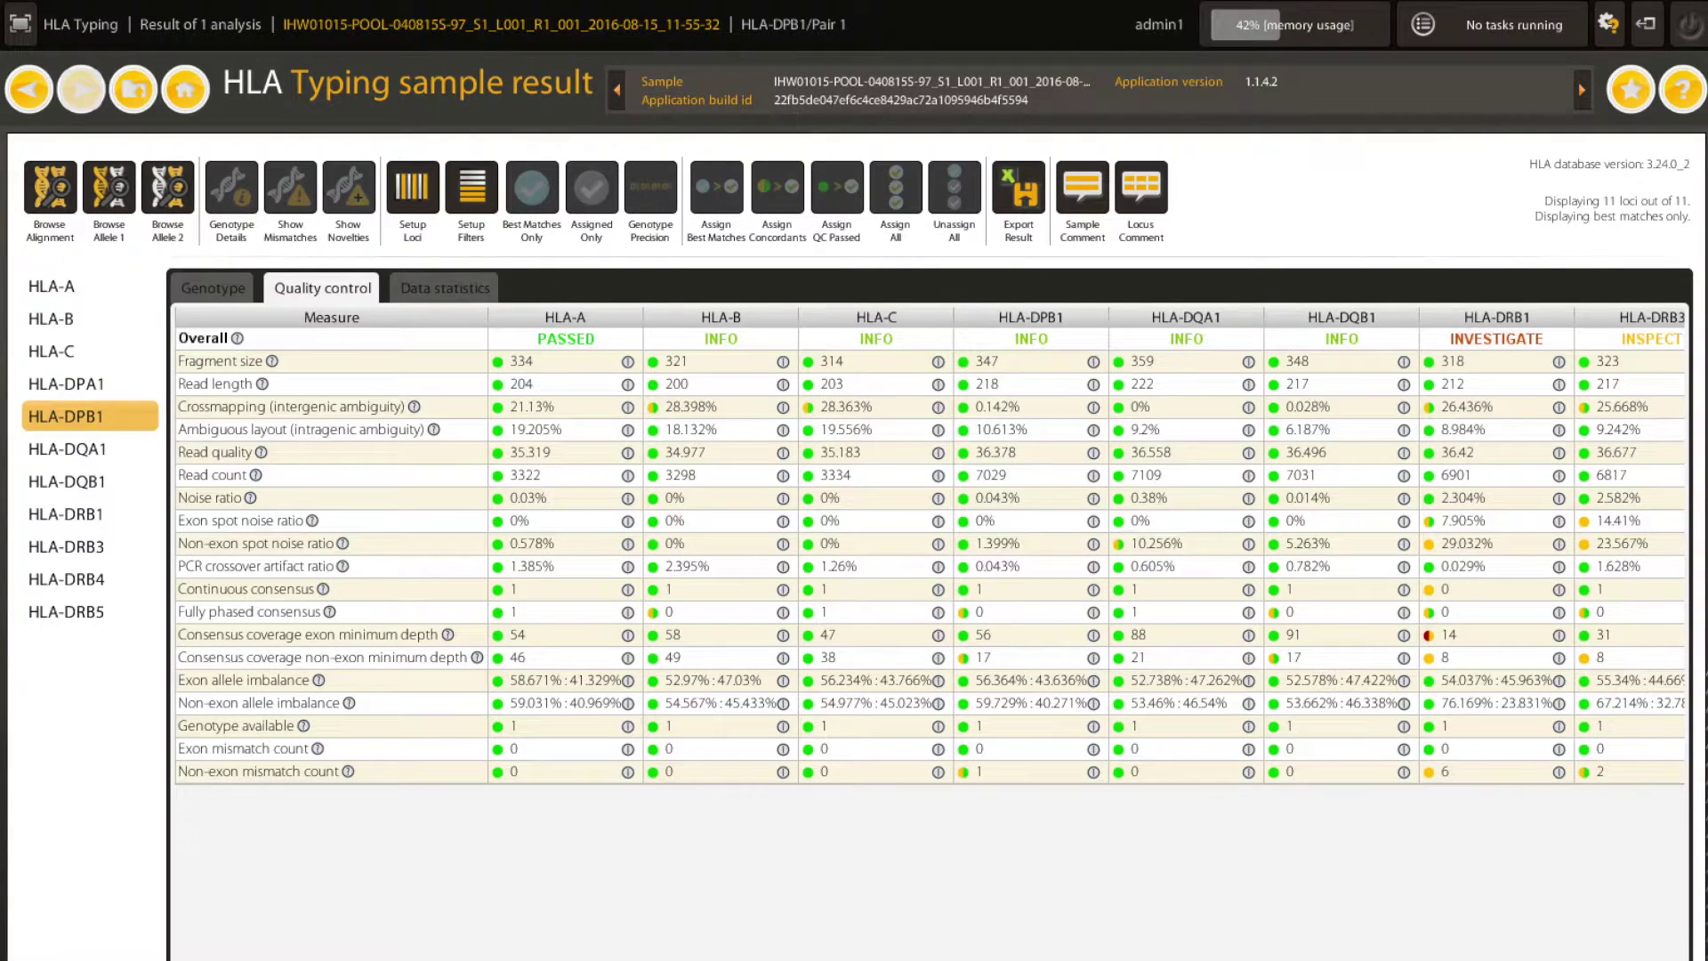
click(252, 25)
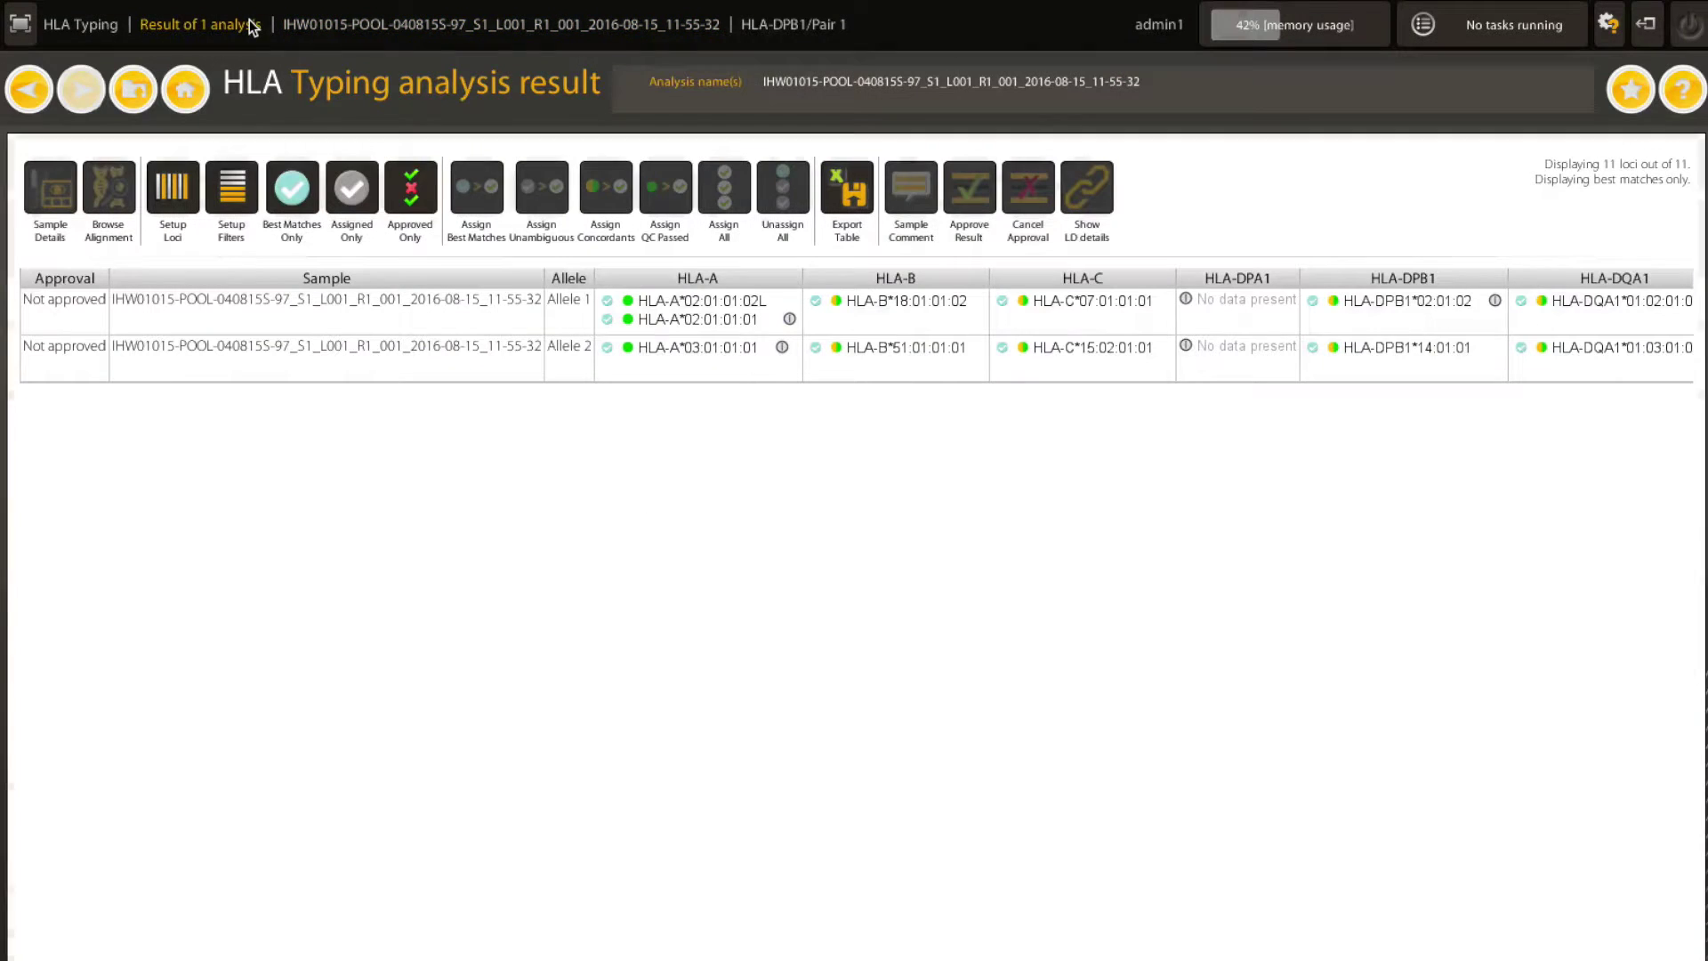
click(75, 26)
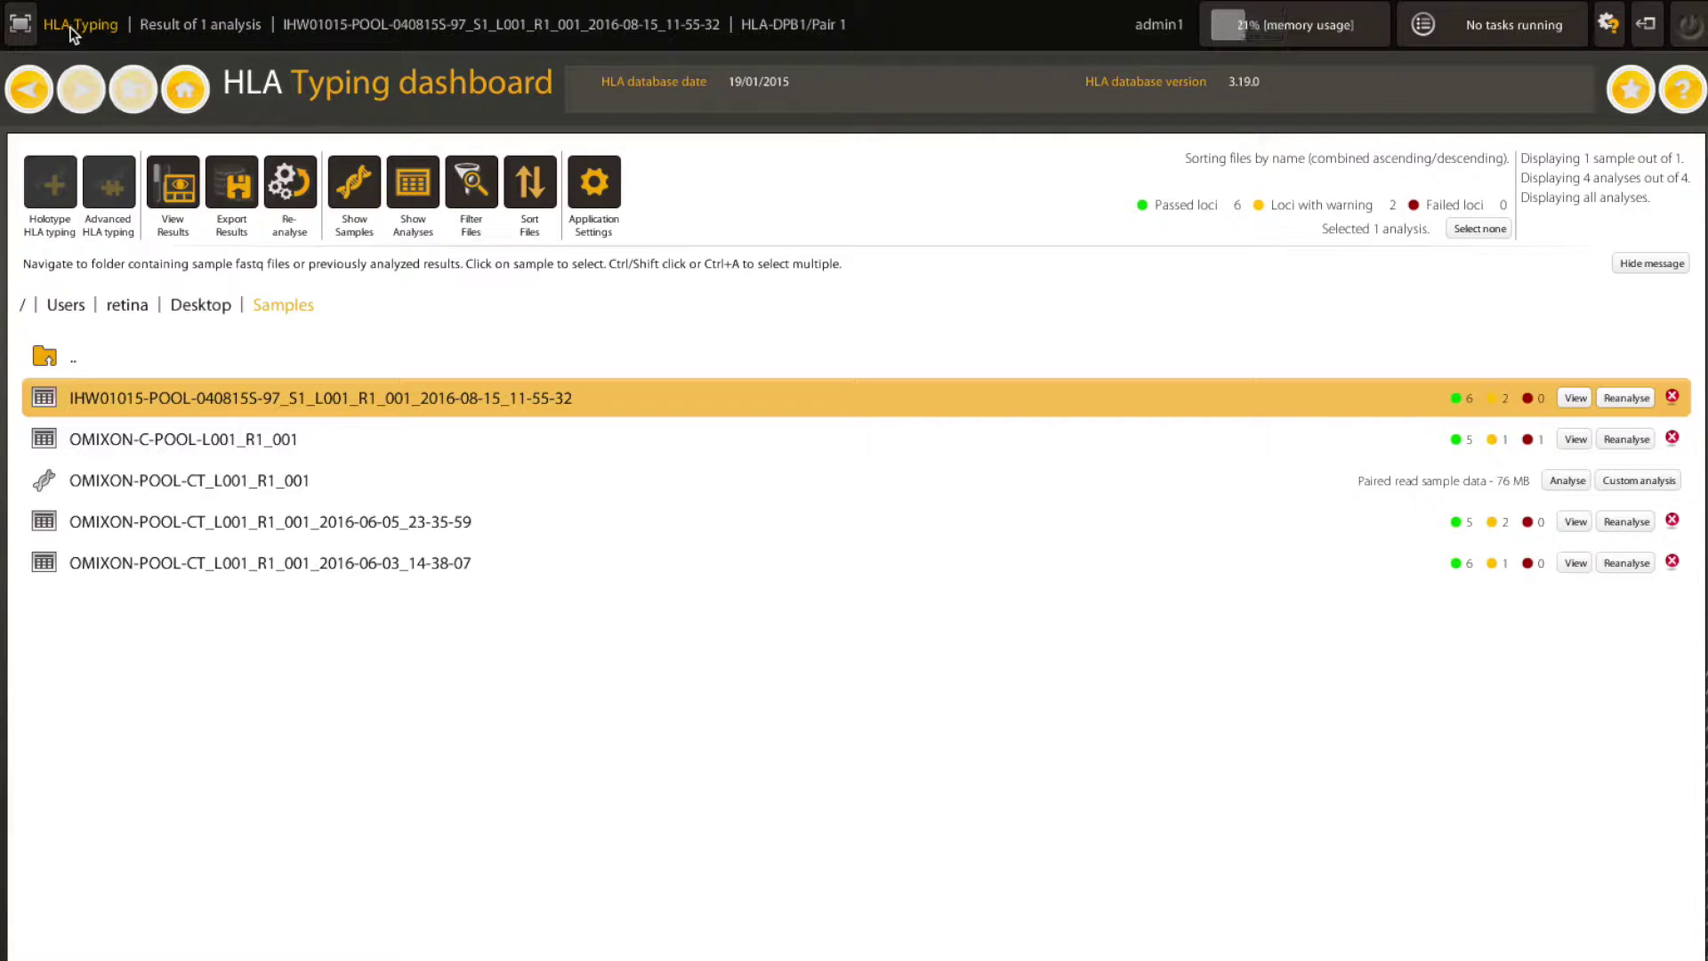
click(240, 510)
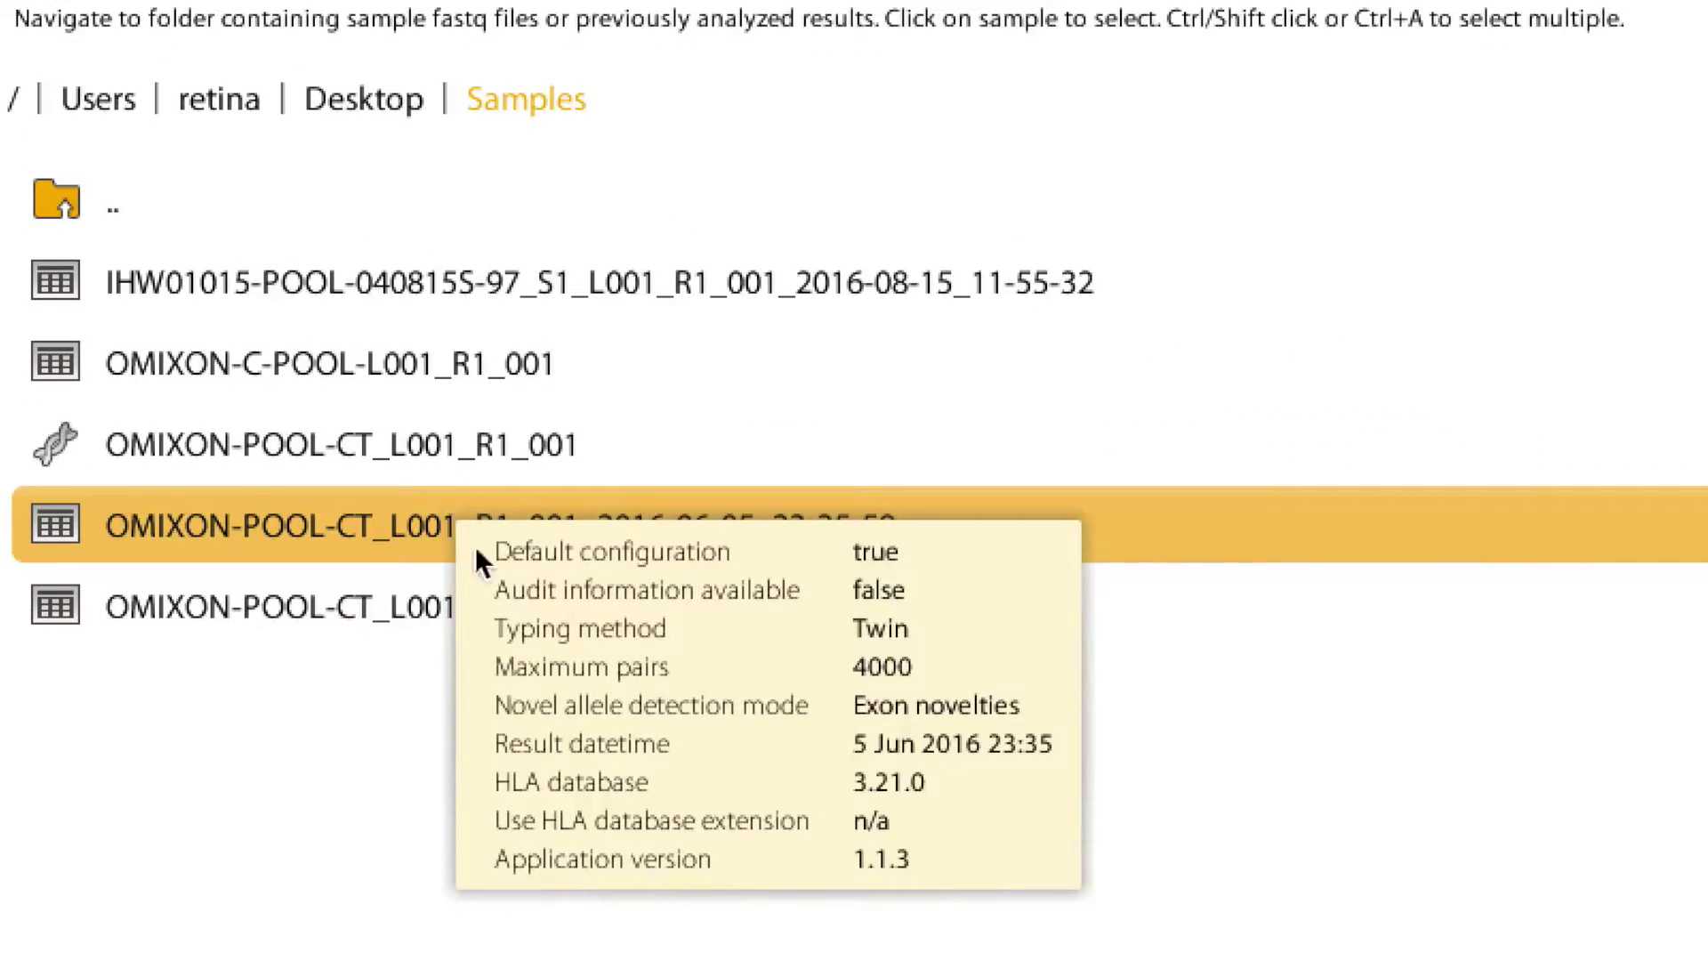
ctrl+click(498, 609)
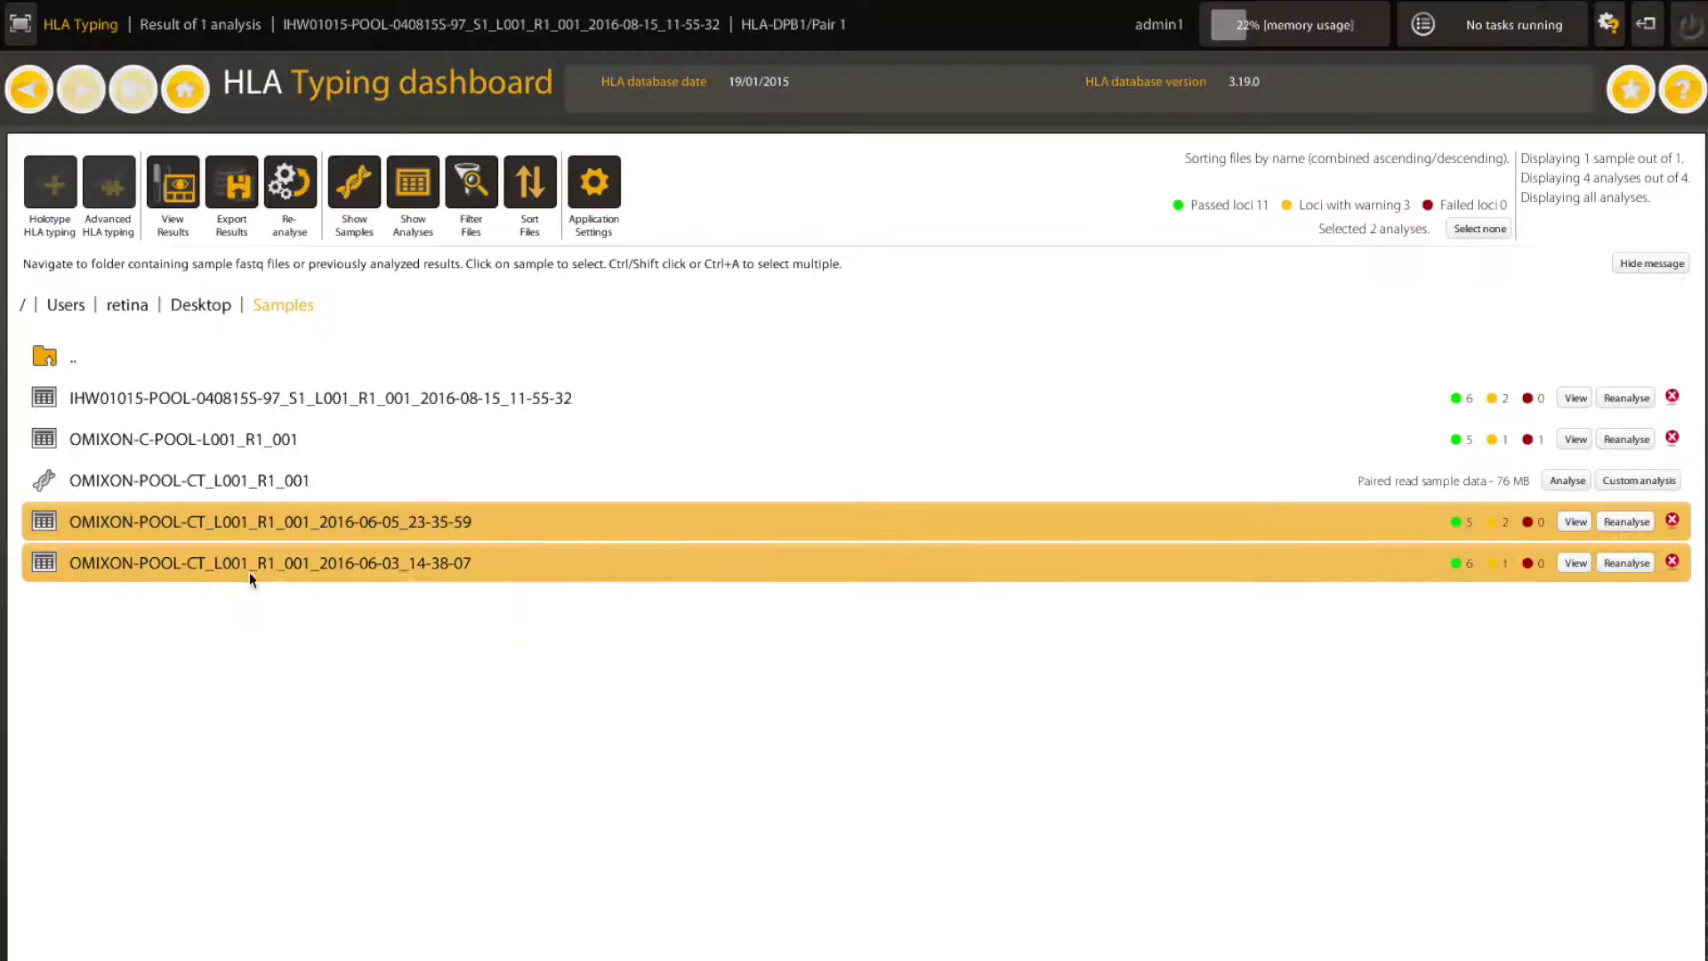
click(184, 193)
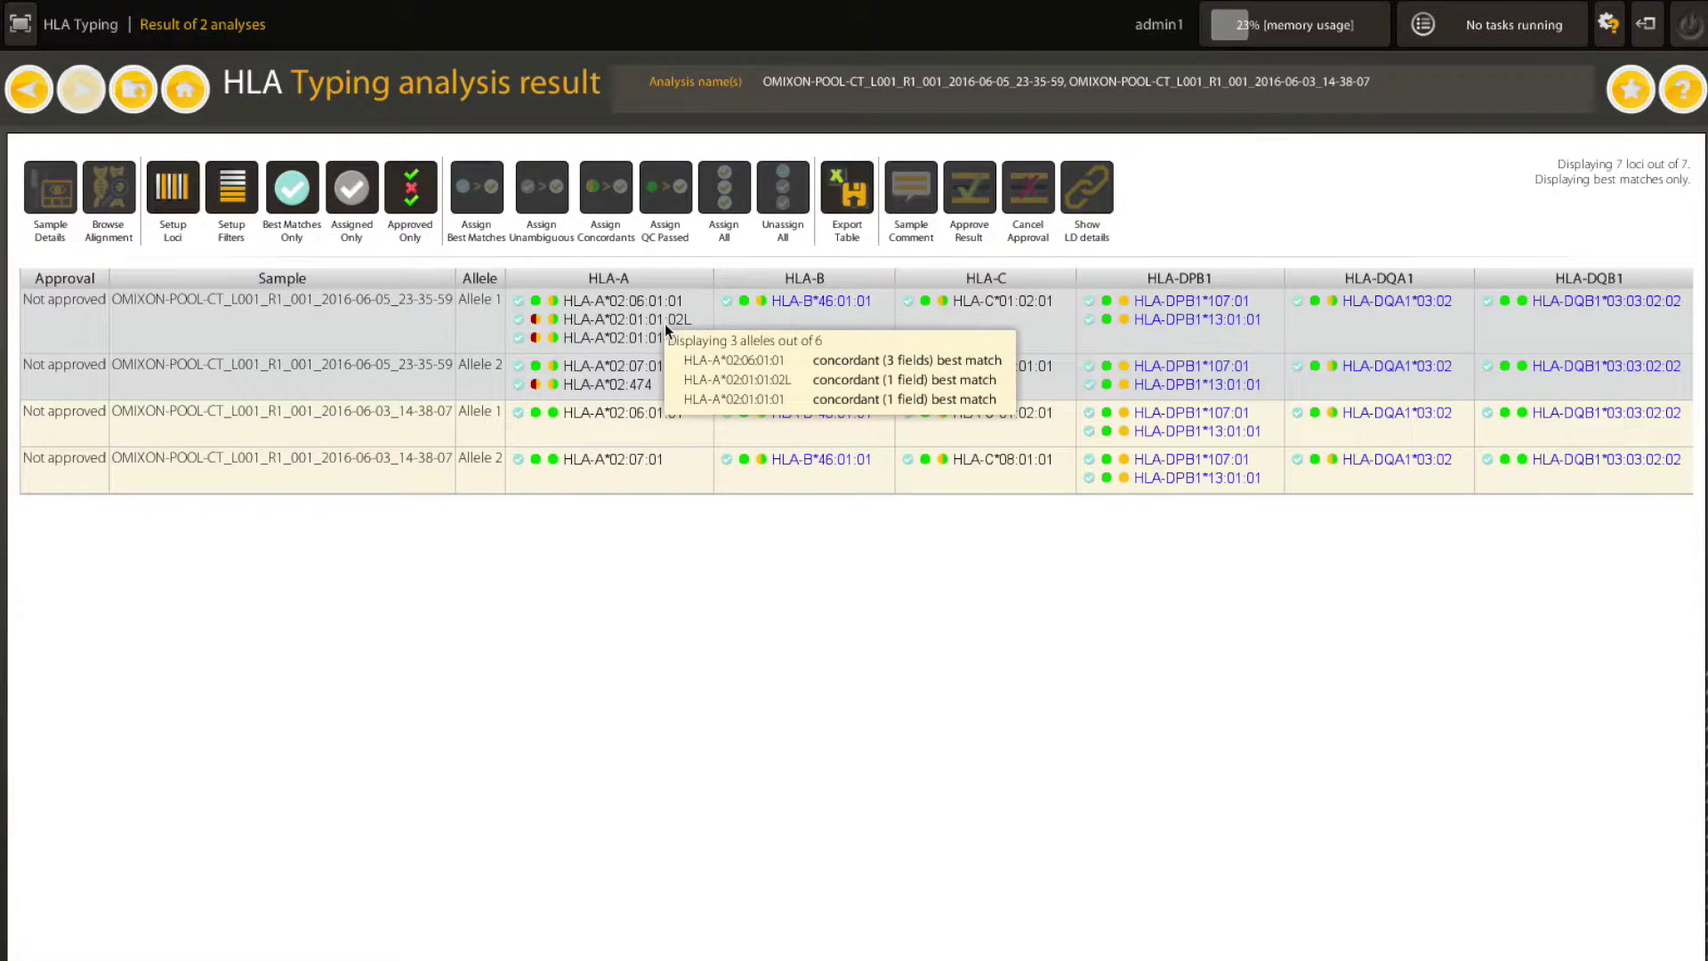
Step: Select the 2016-06-05_23-35-59 sample and go to the Phasing Sample 1 bookmark
click(665, 323)
click(1632, 92)
click(419, 447)
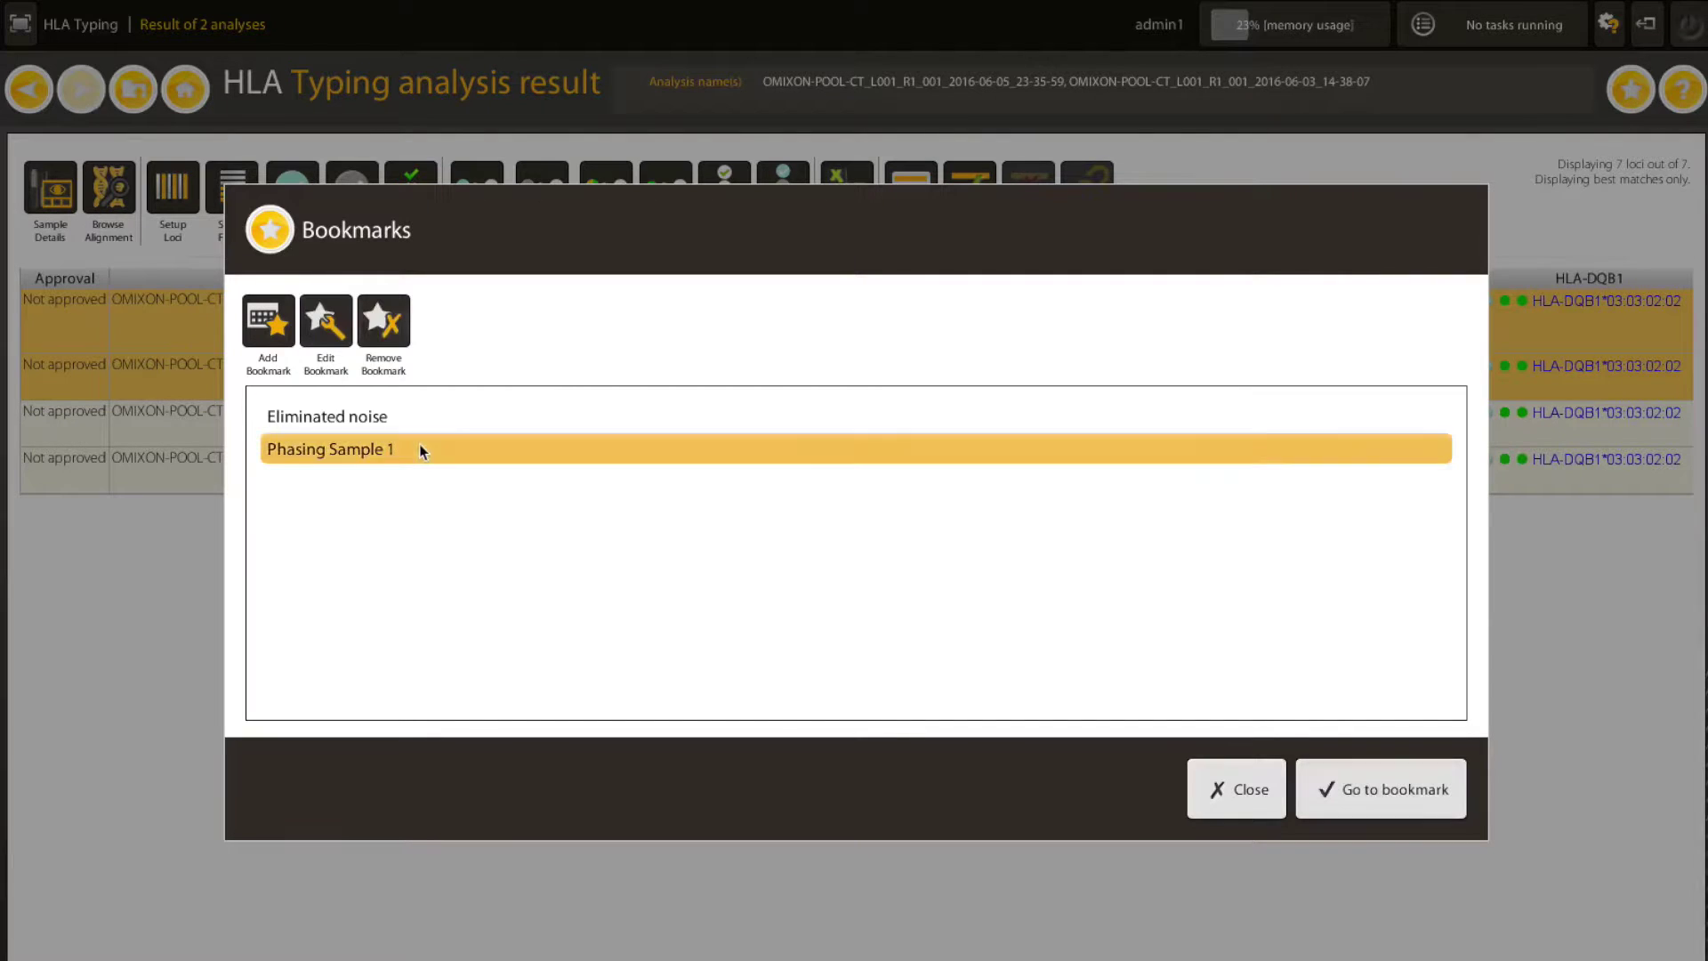
click(1373, 790)
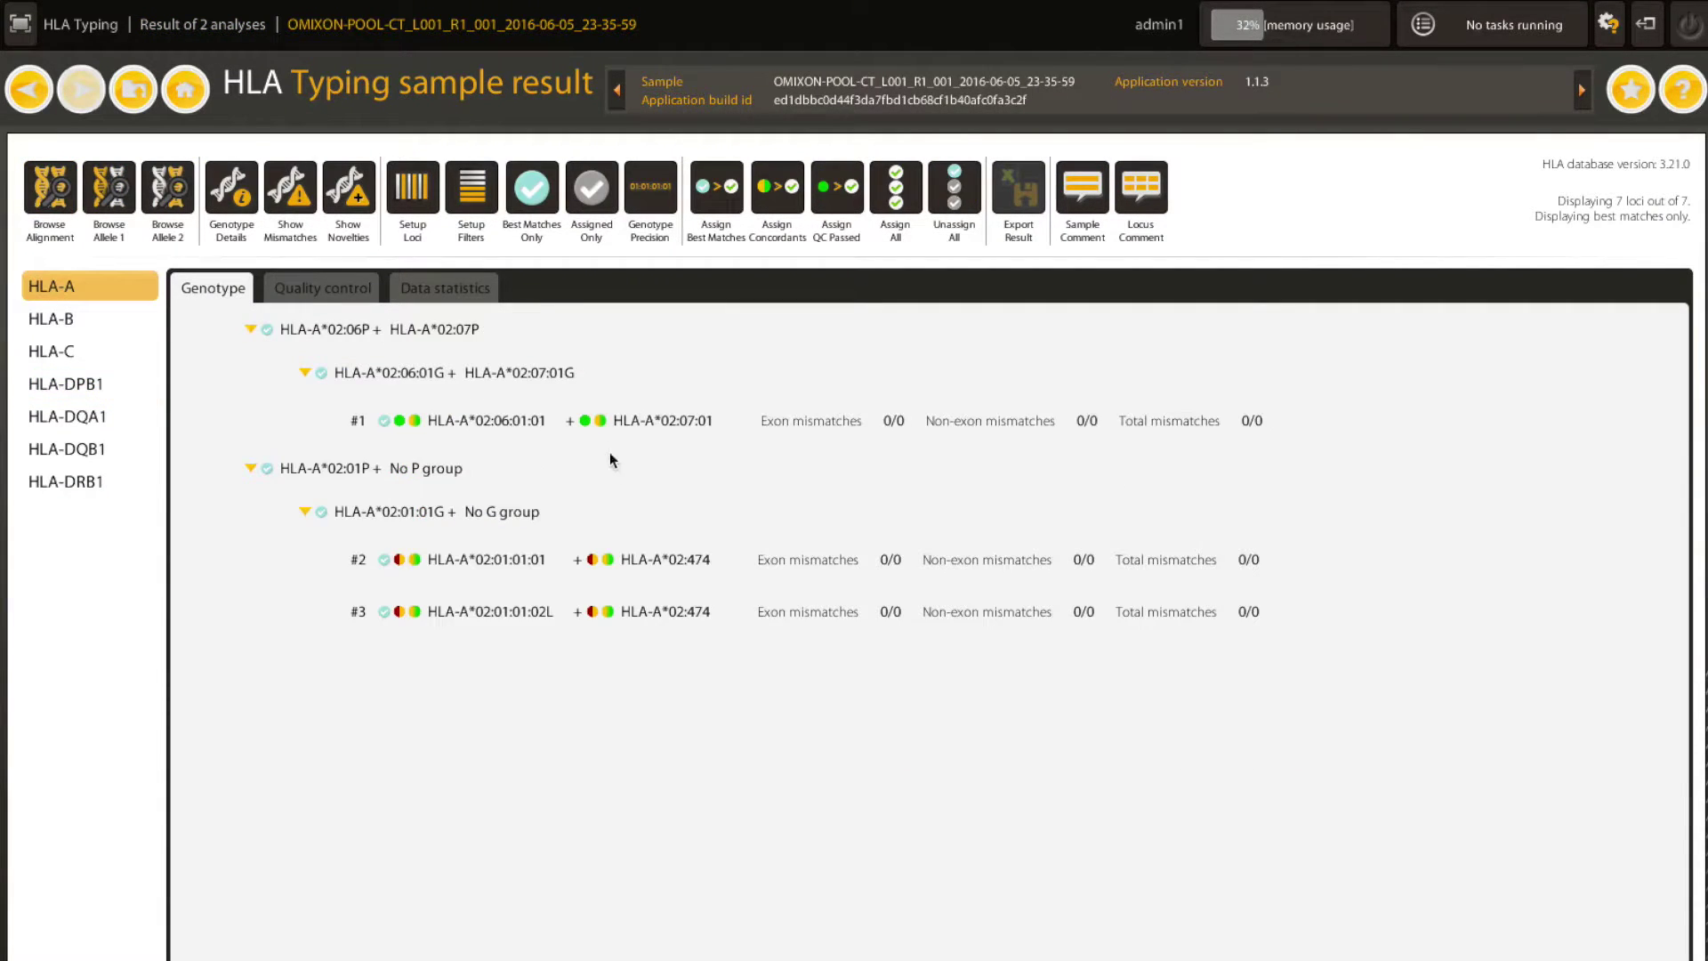
Step: Open the alignment of HLA-A genotype #1 and inspect the bases of the two neighbouring variants in exon 2
click(610, 427)
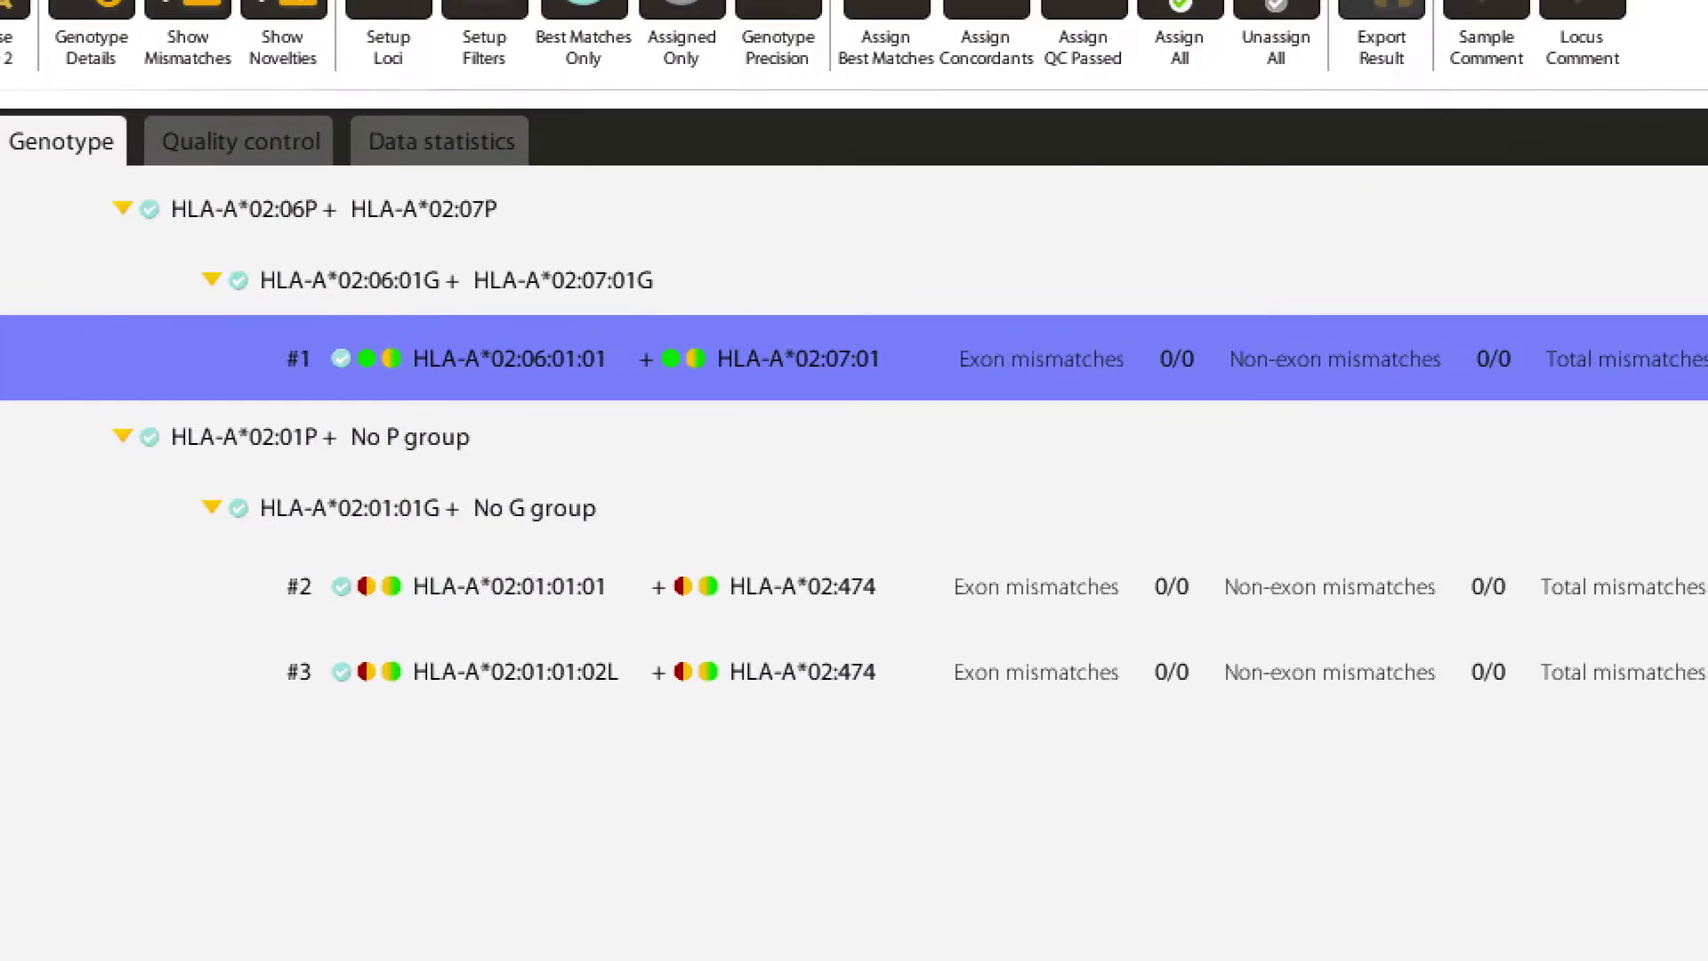
click(53, 191)
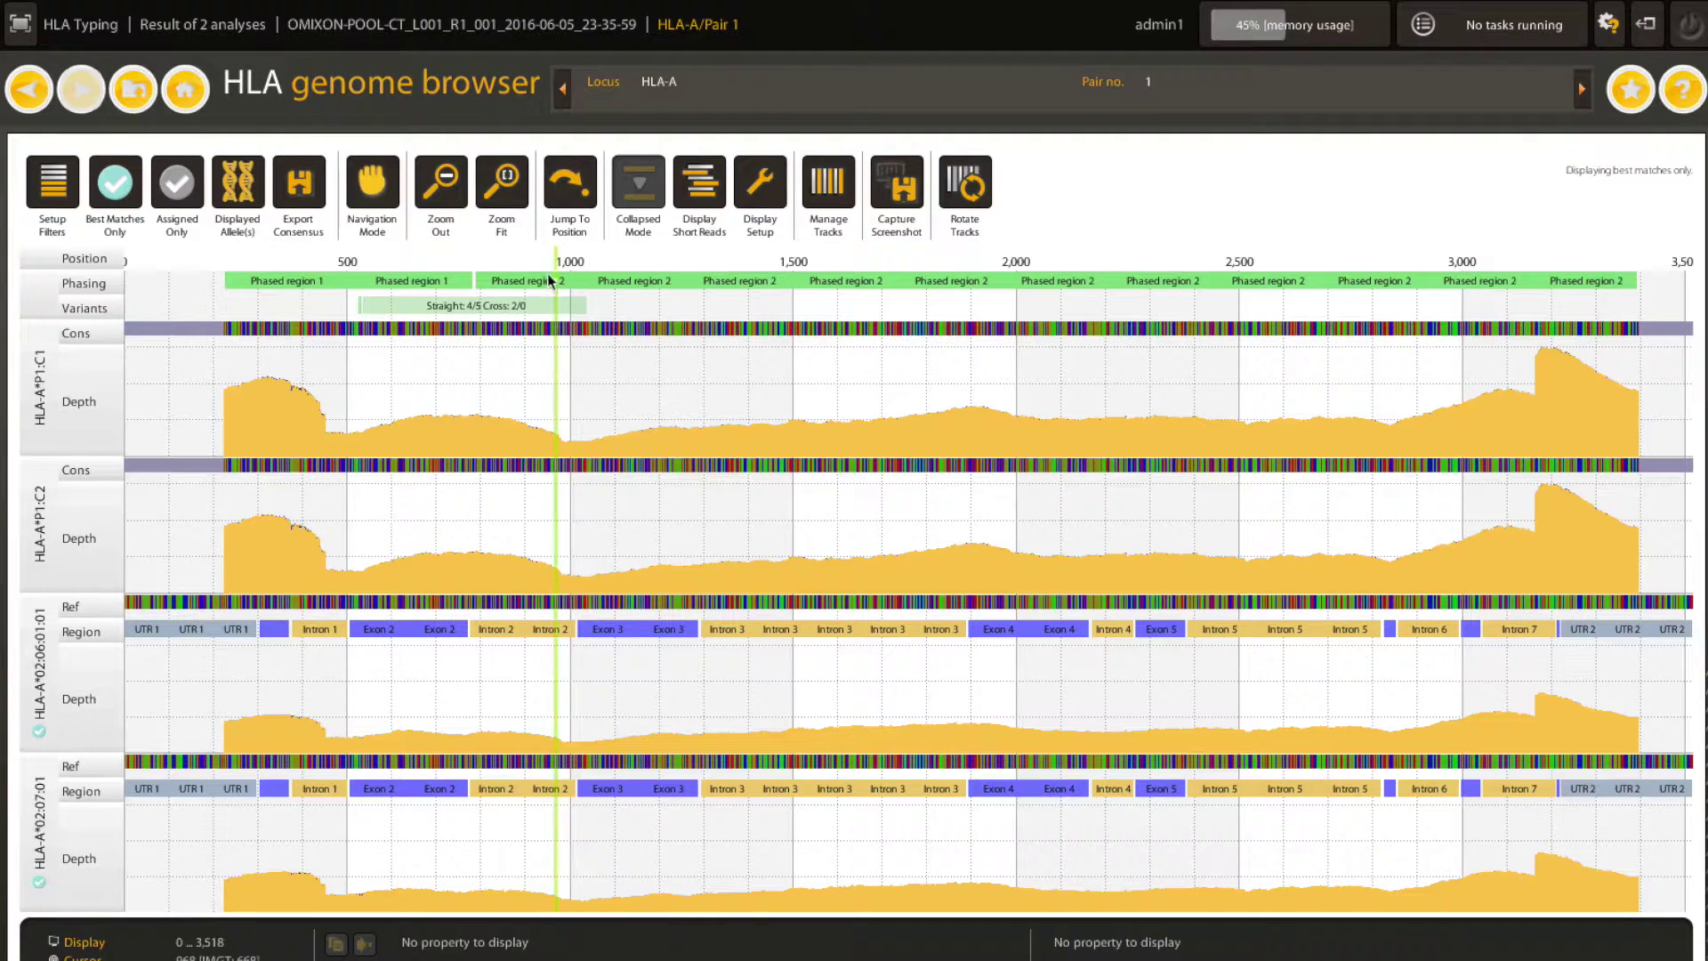
scroll(462, 329, up, 3)
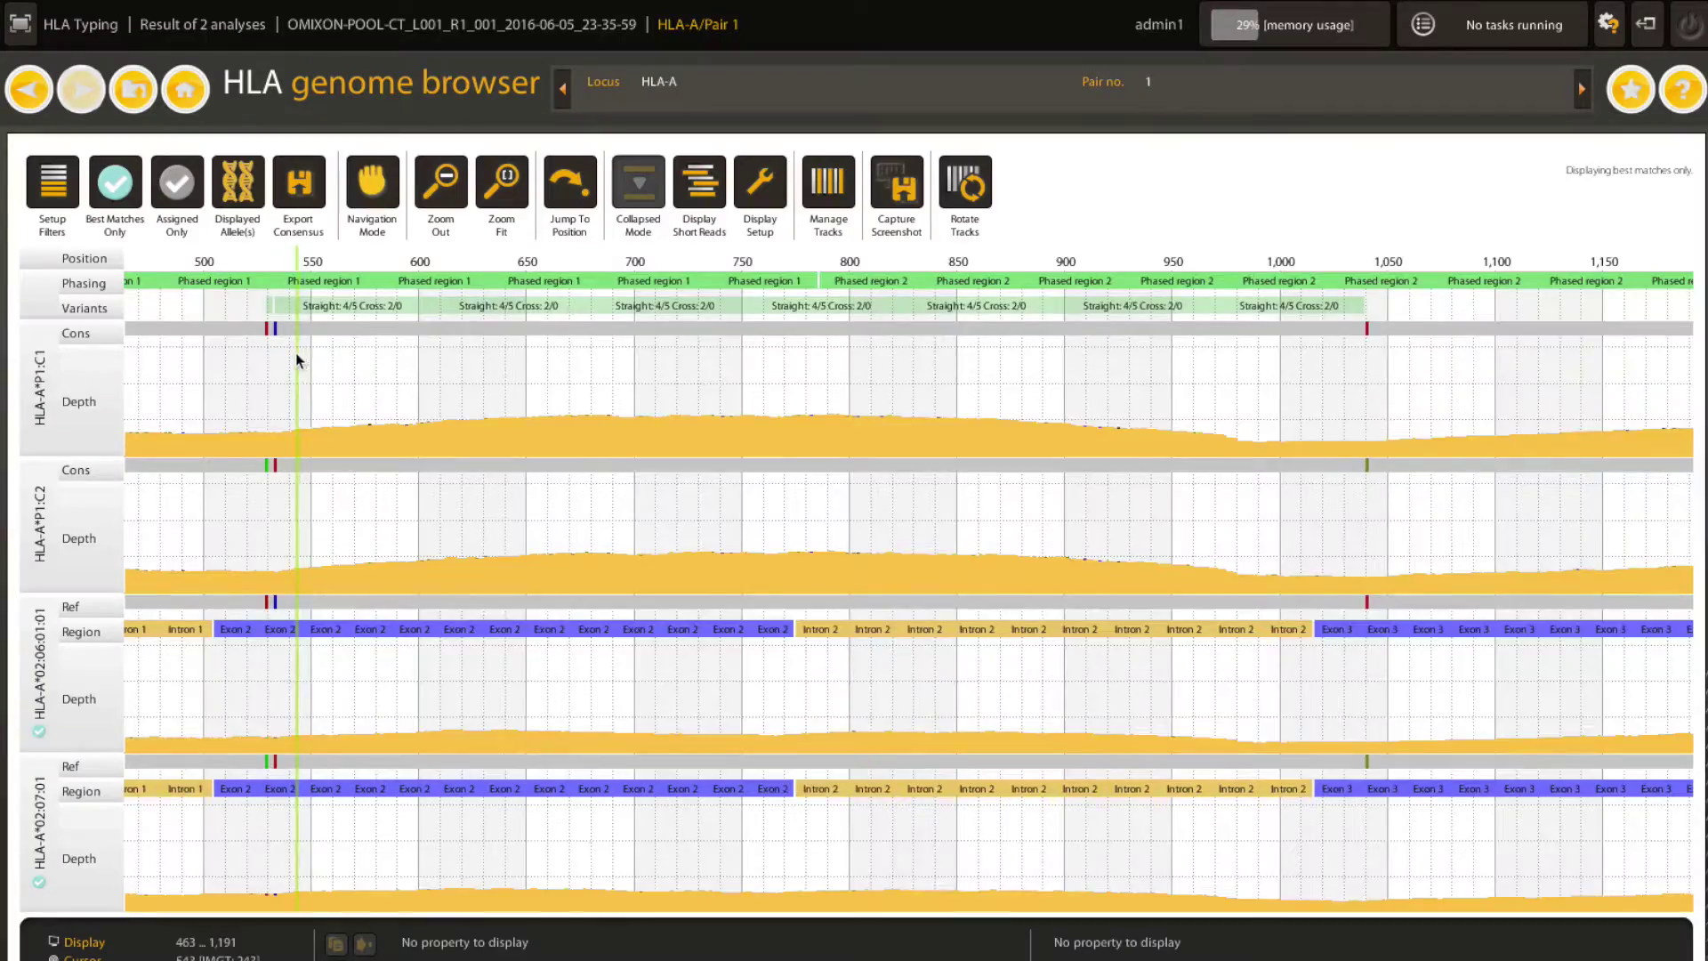
scroll(442, 342, up, 4)
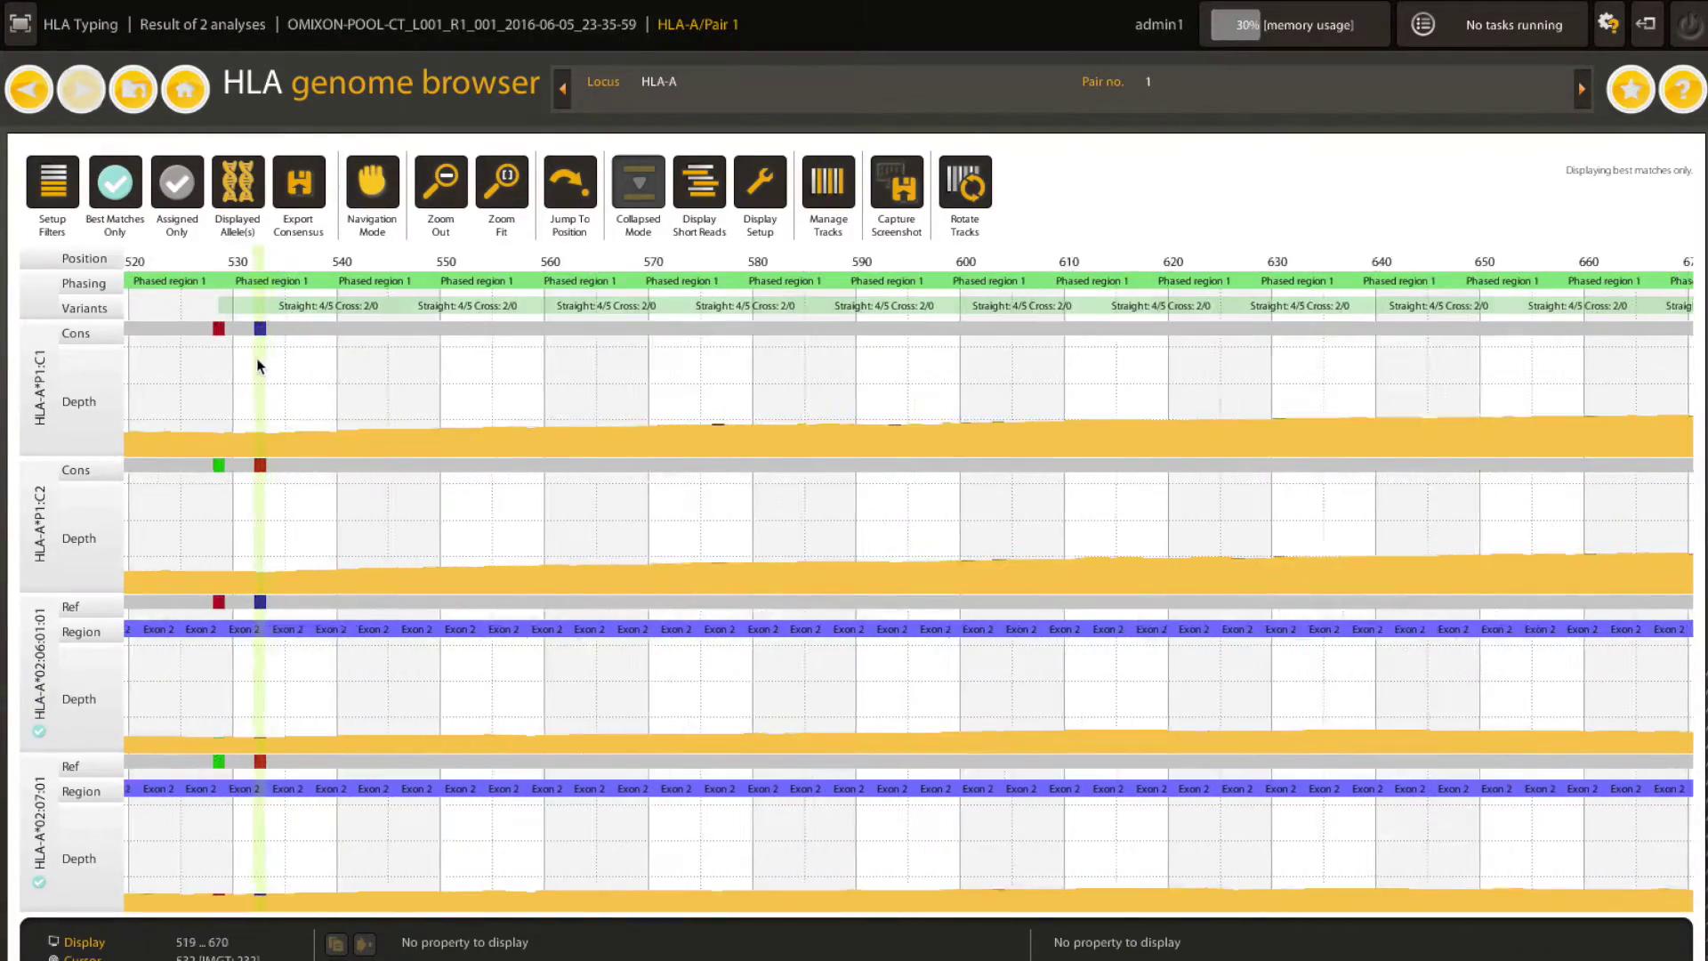
scroll(270, 370, up, 3)
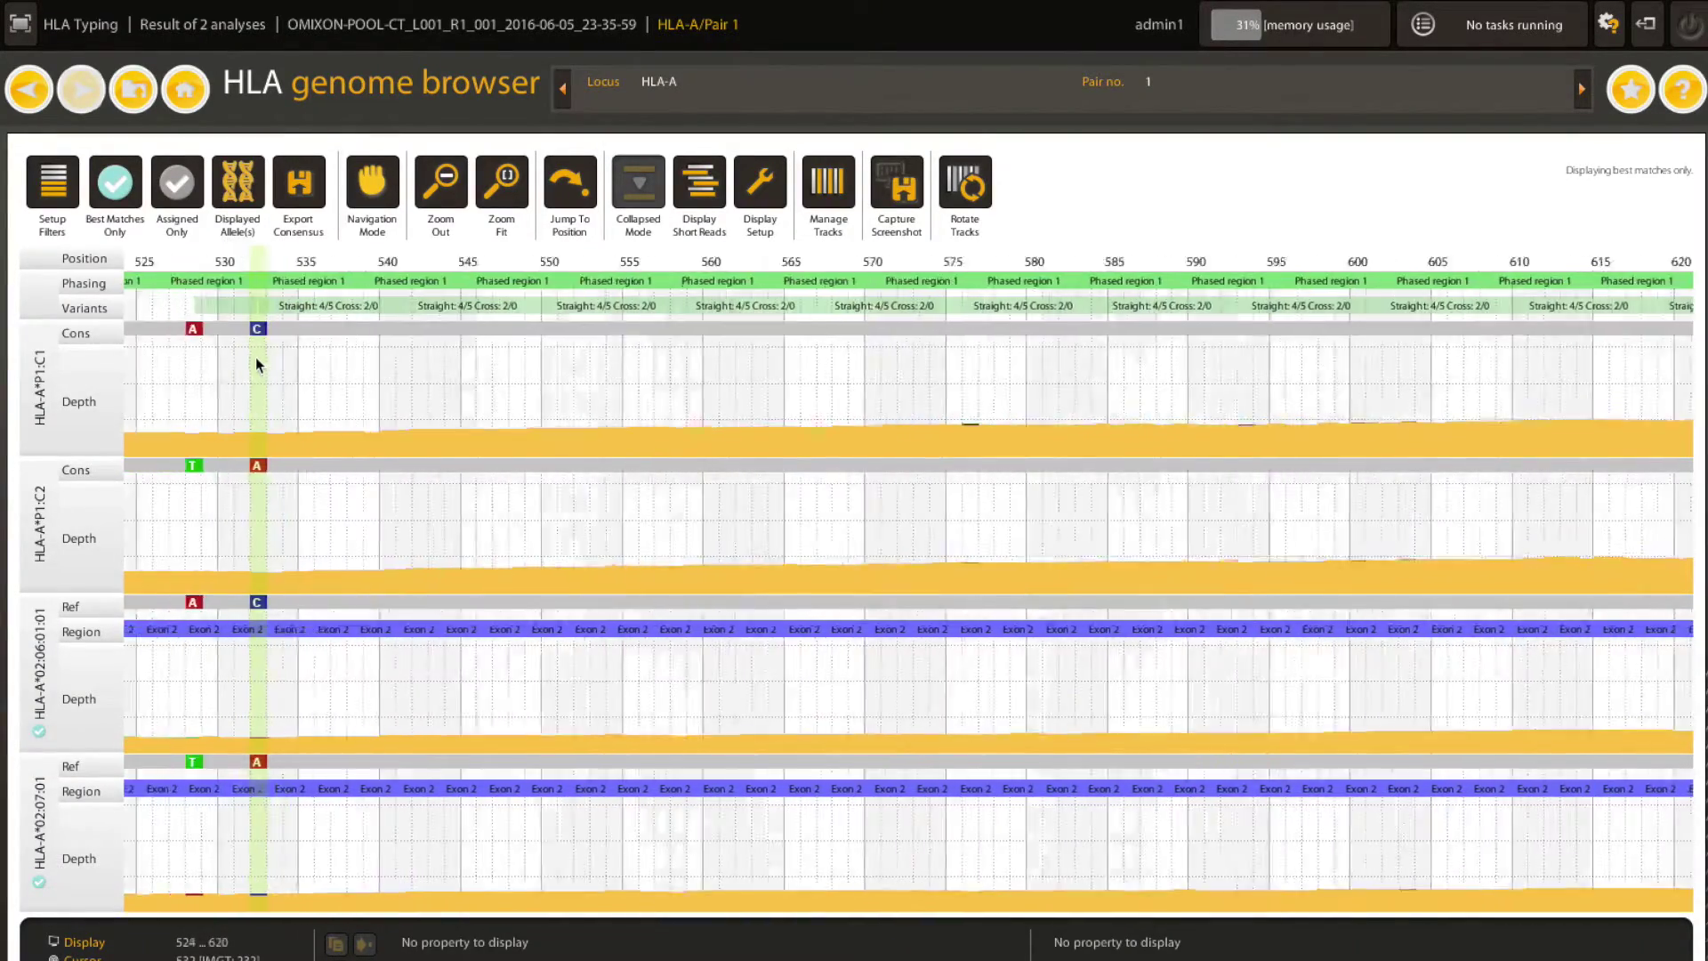
Step: Inspect the variant near the start of exon 3 and the intron 2 stretch before it in the HLA-A alignment
scroll(256, 364, down, 10)
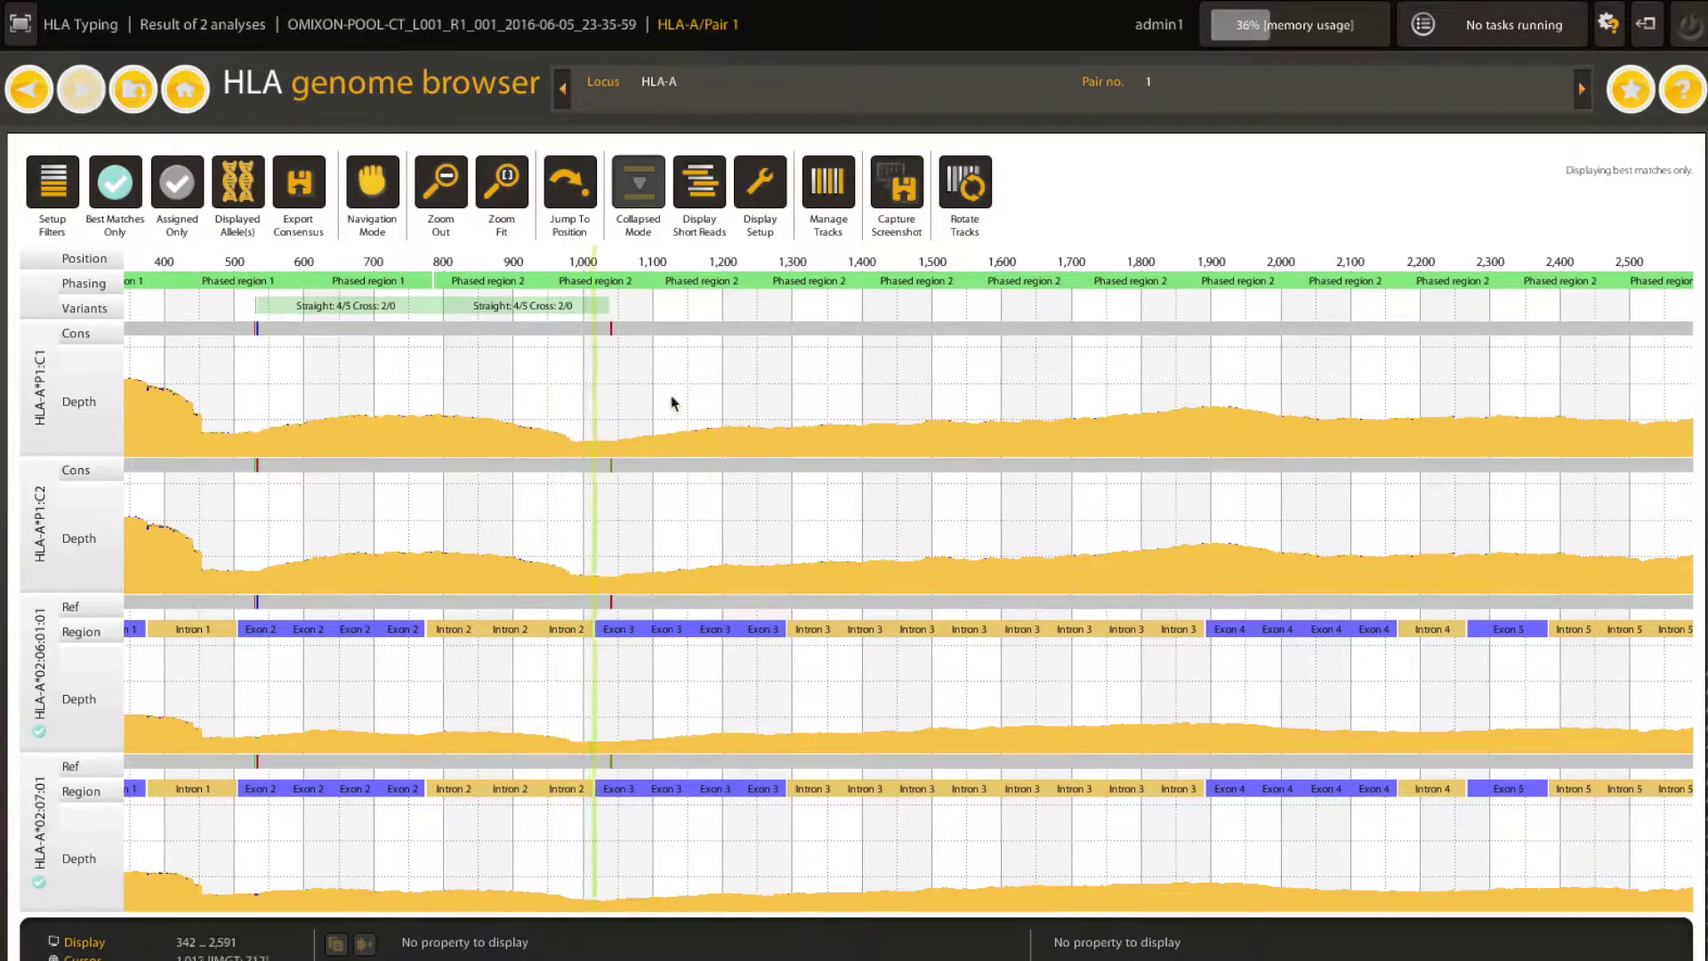
scroll(596, 391, up, 10)
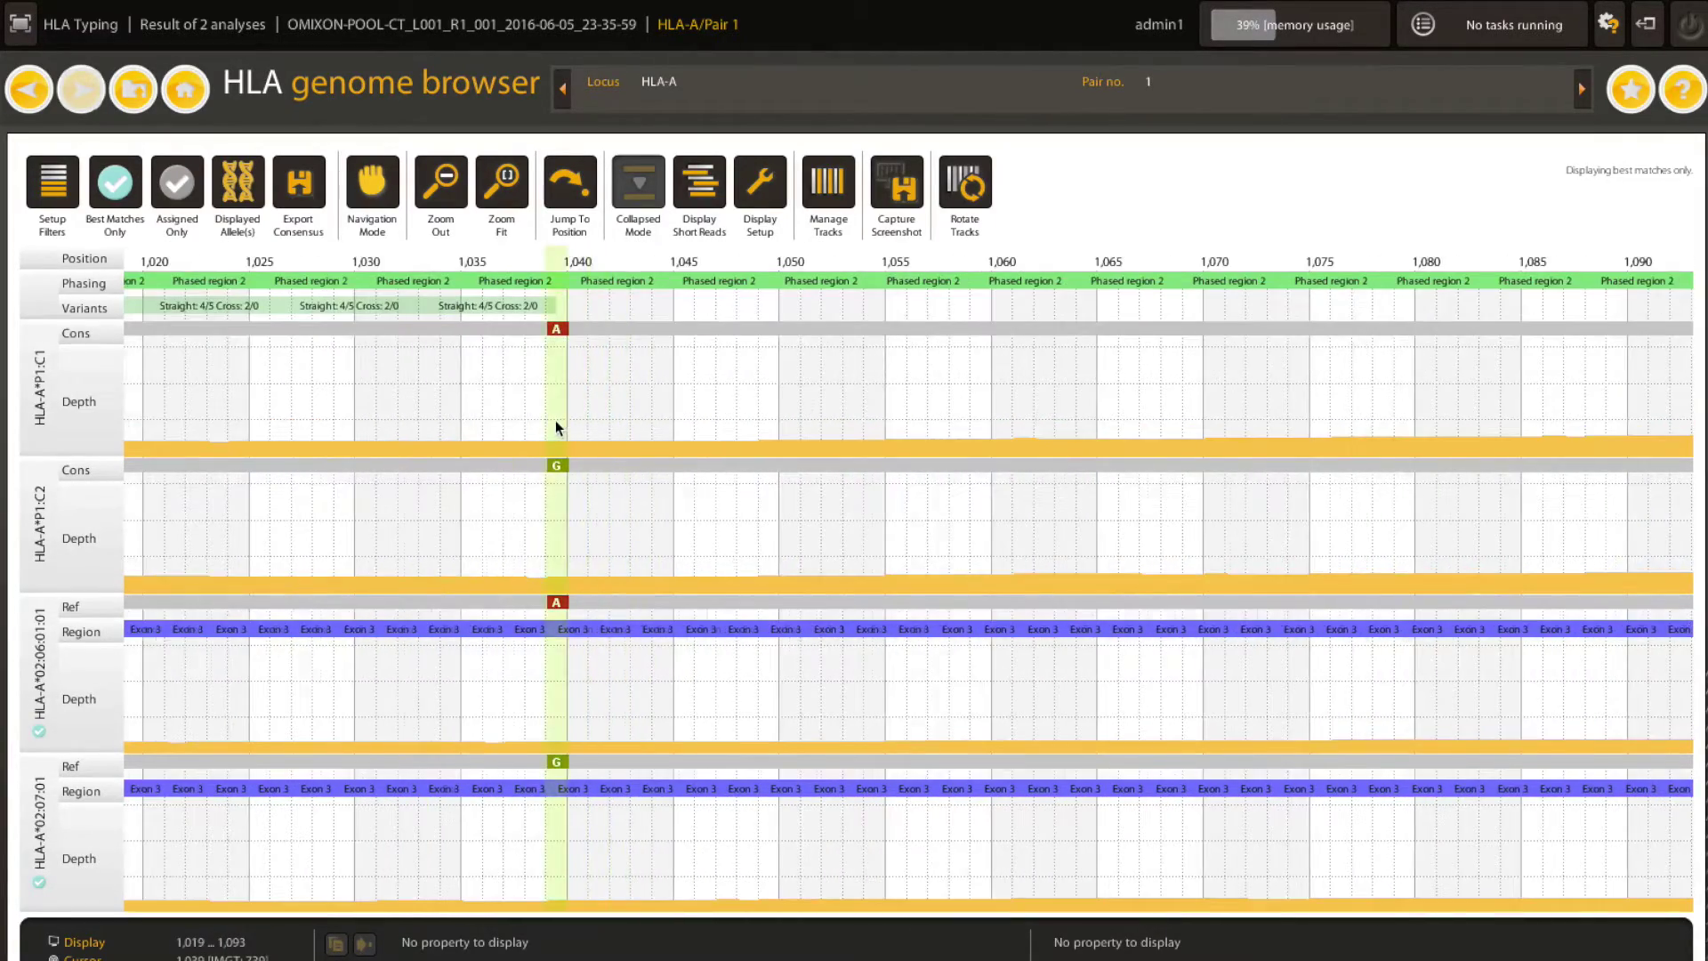
scroll(558, 428, down, 3)
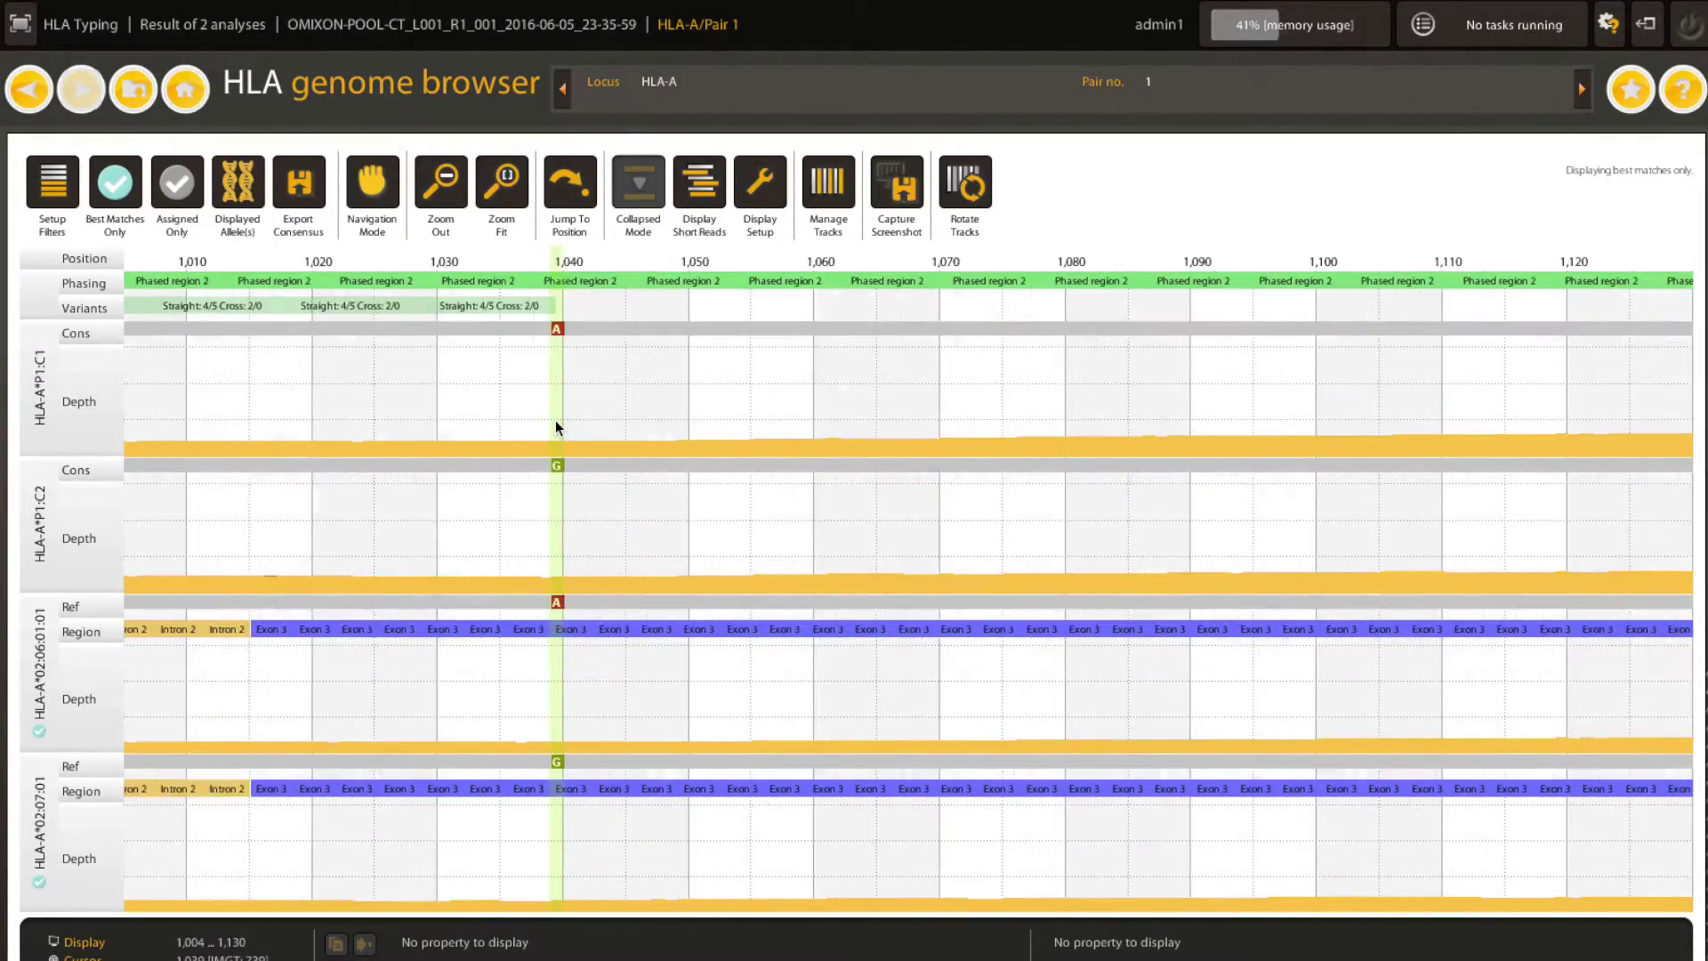
scroll(555, 420, down, 4)
scroll(377, 403, down, 2)
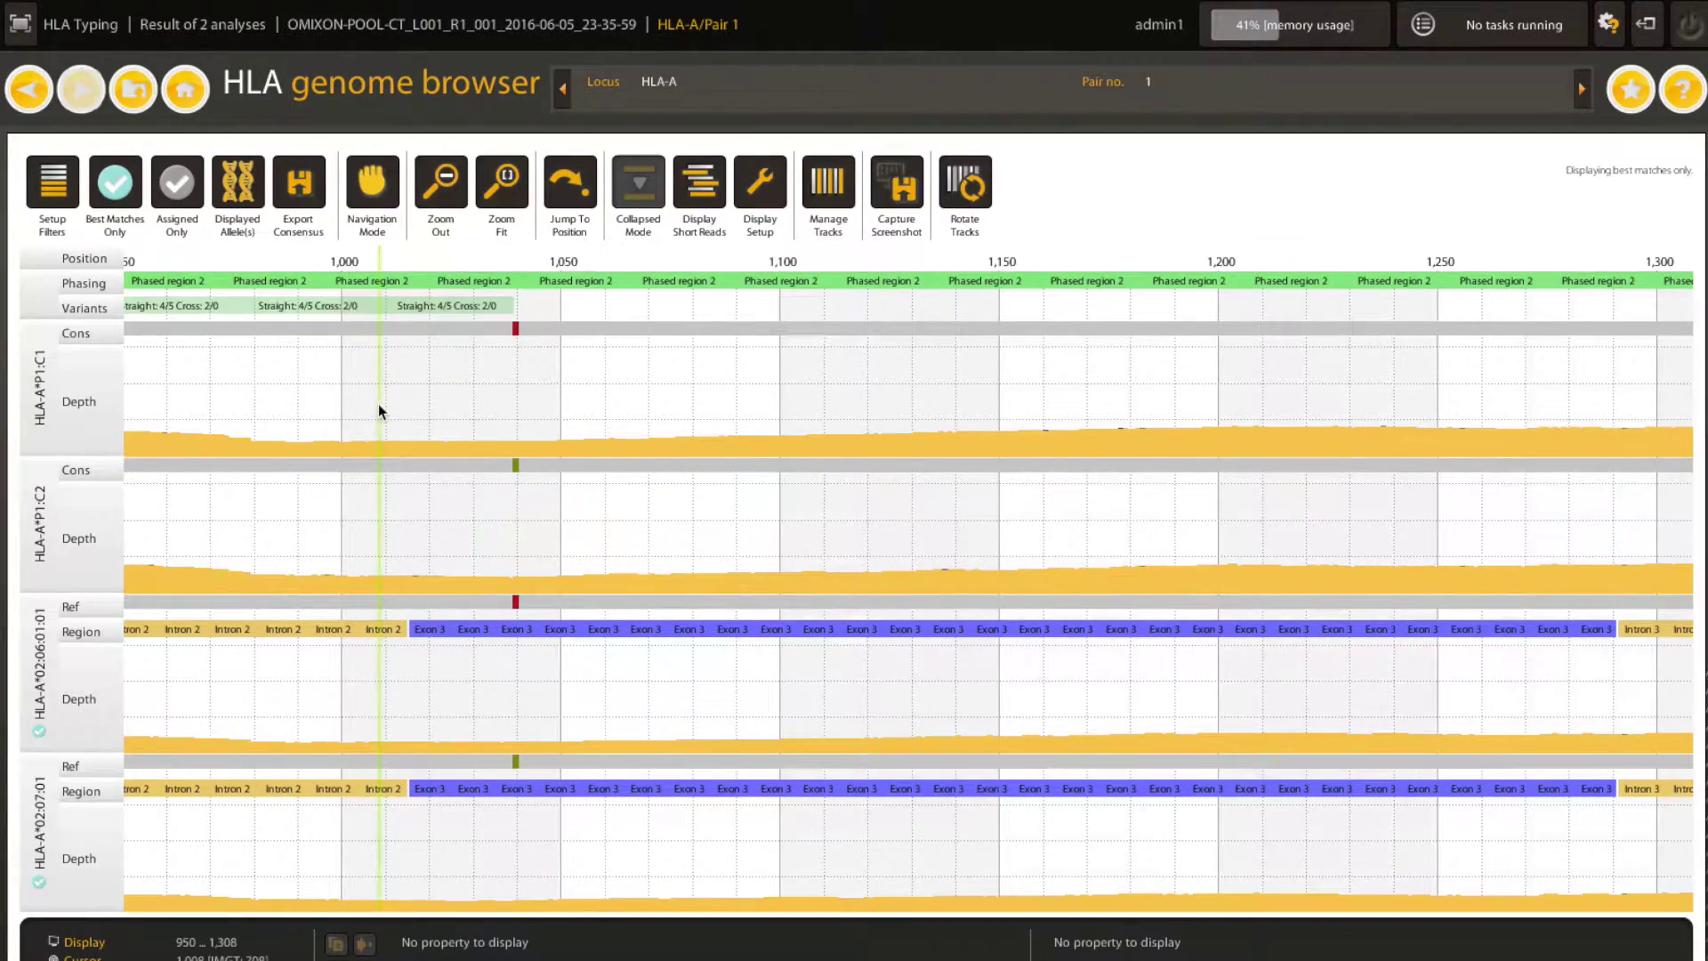
drag(379, 412, 700, 430)
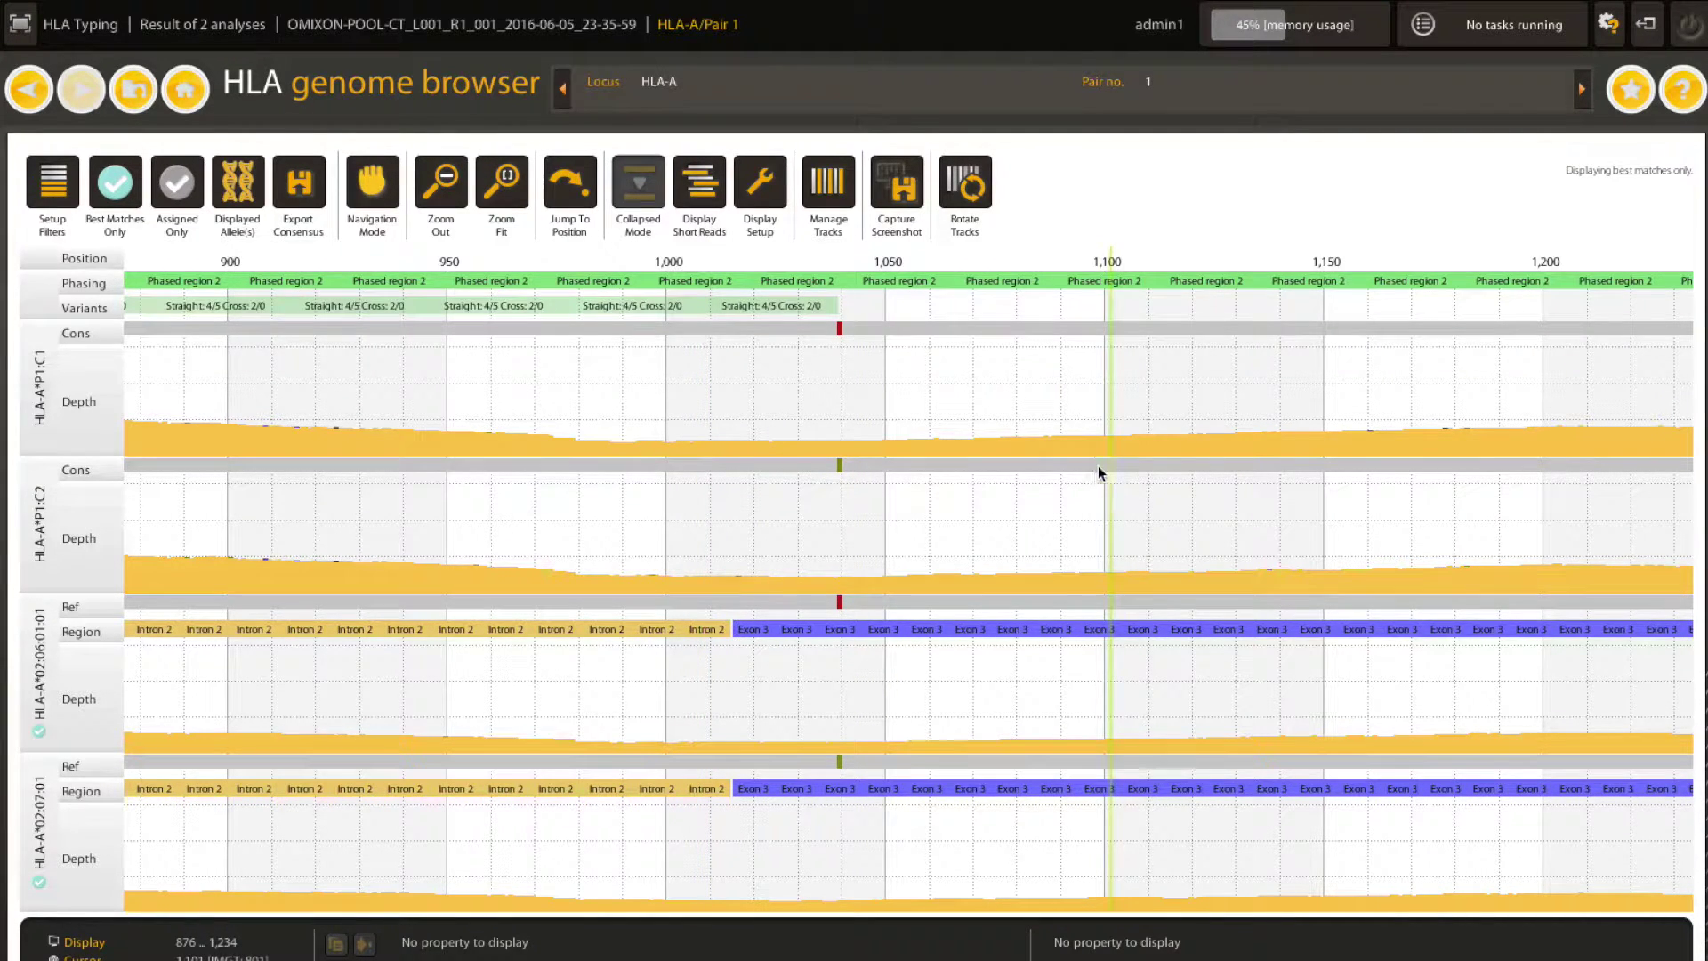
Step: Return to the results of the two analyses and open the sample details of the 2016-06-03_14-38-07 sample
click(215, 25)
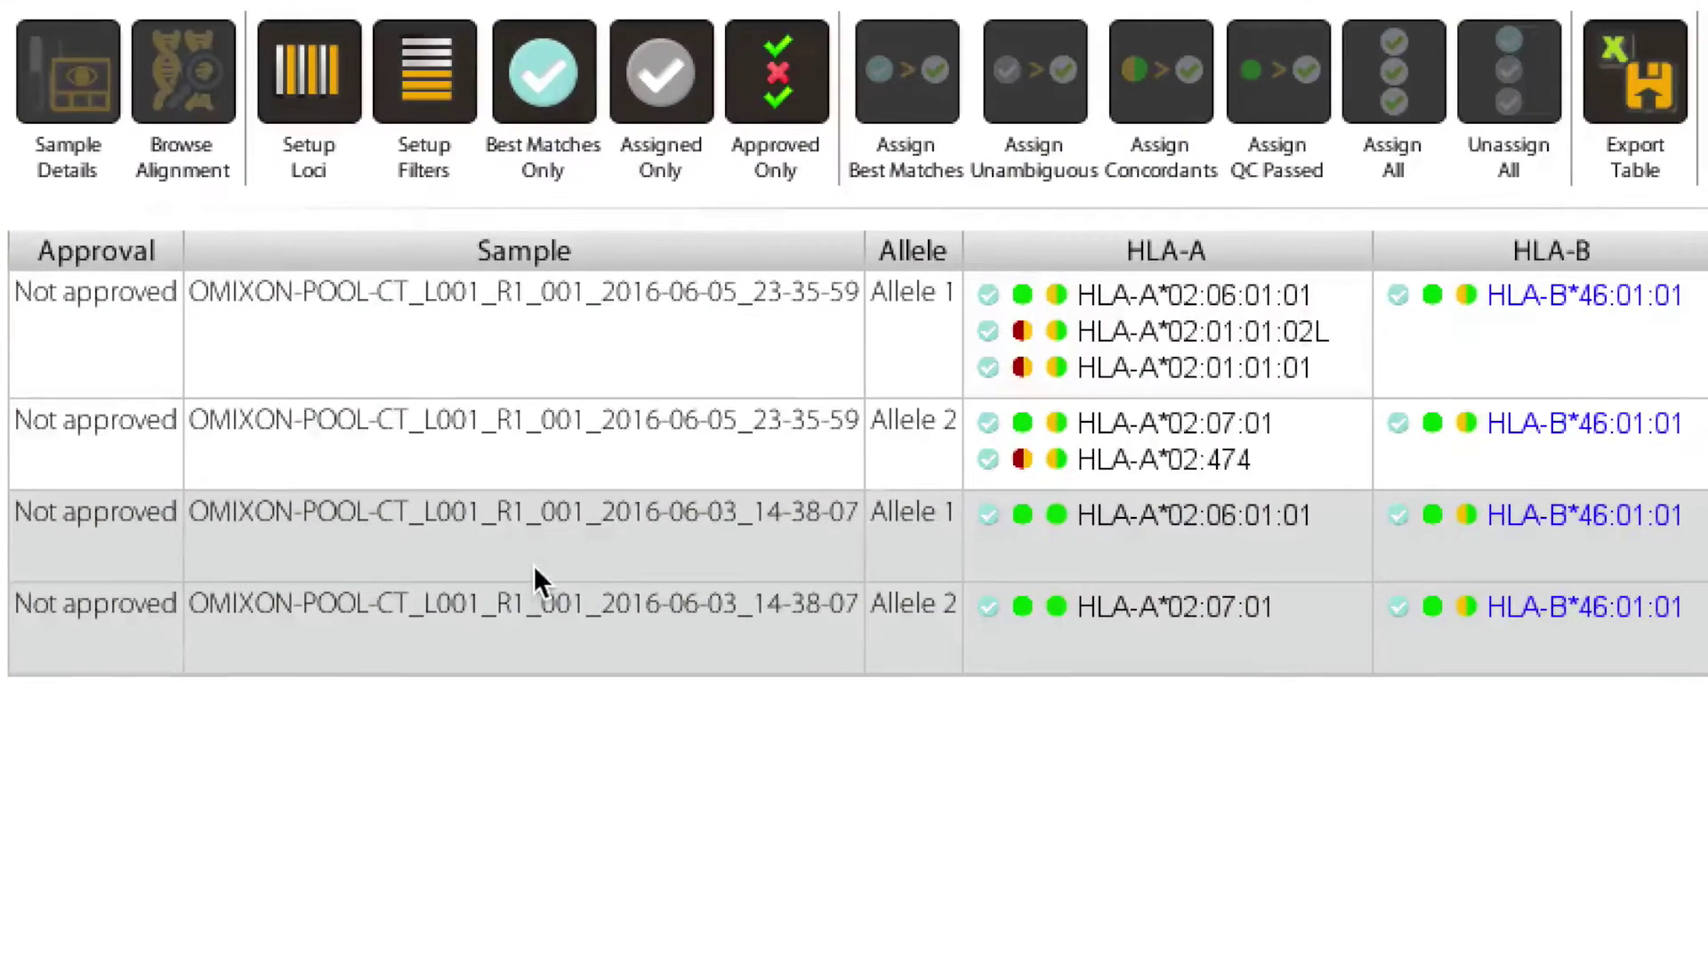
mouse_move(534, 564)
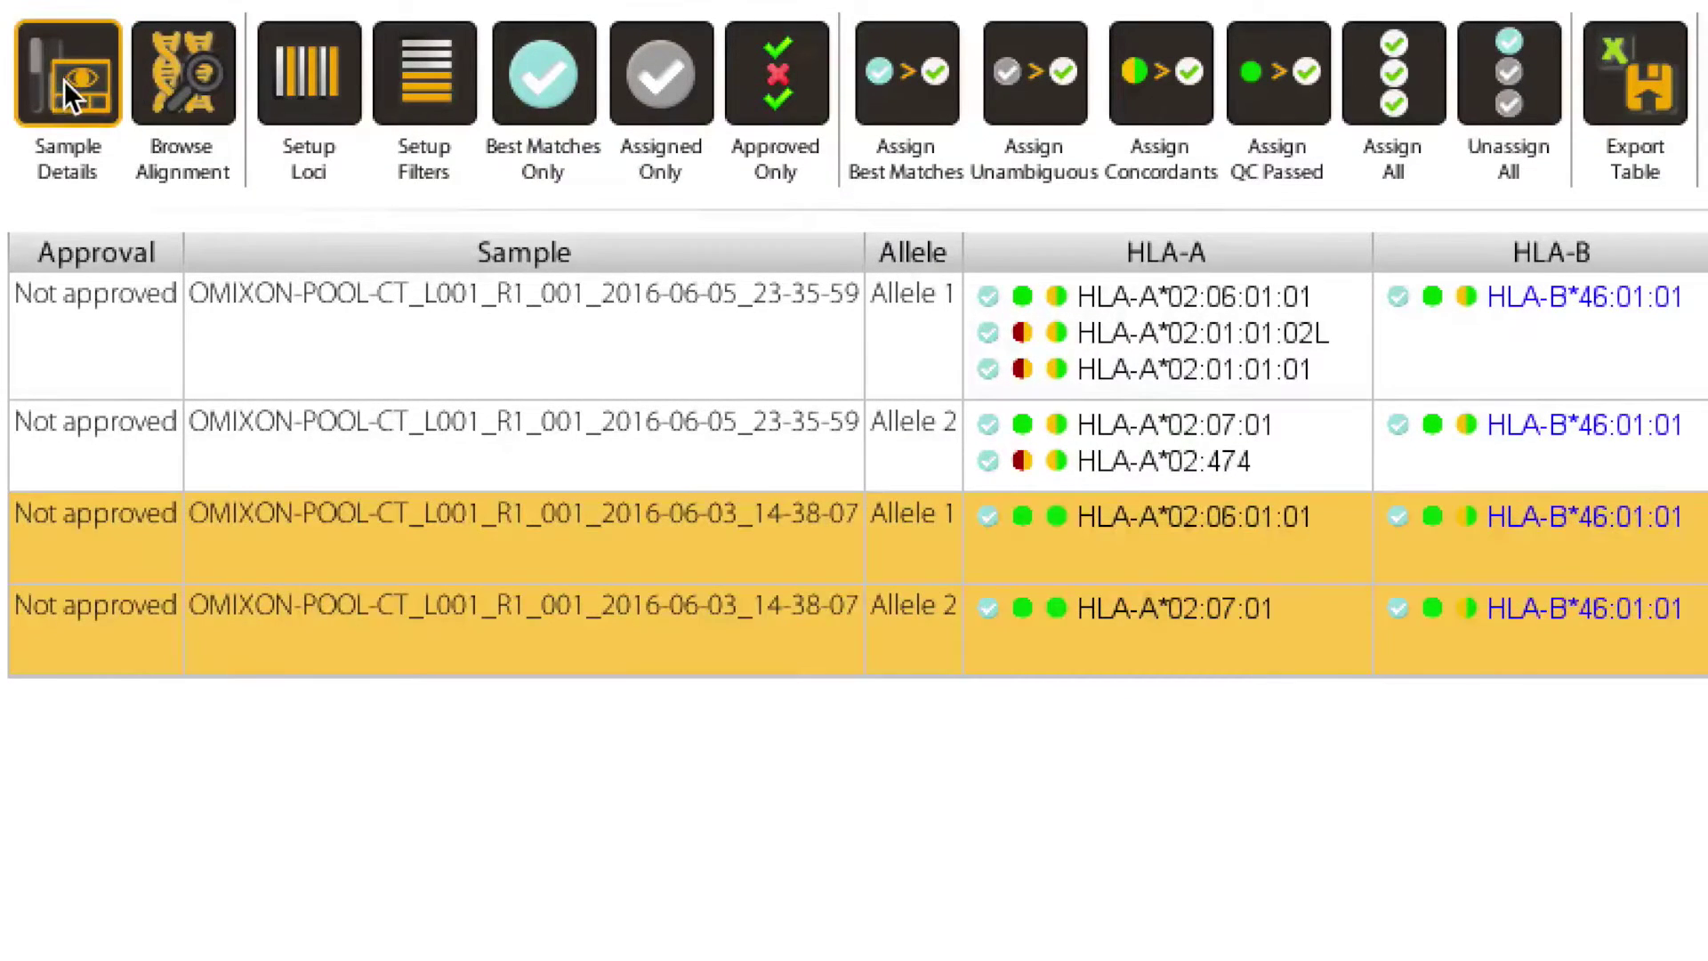
click(67, 80)
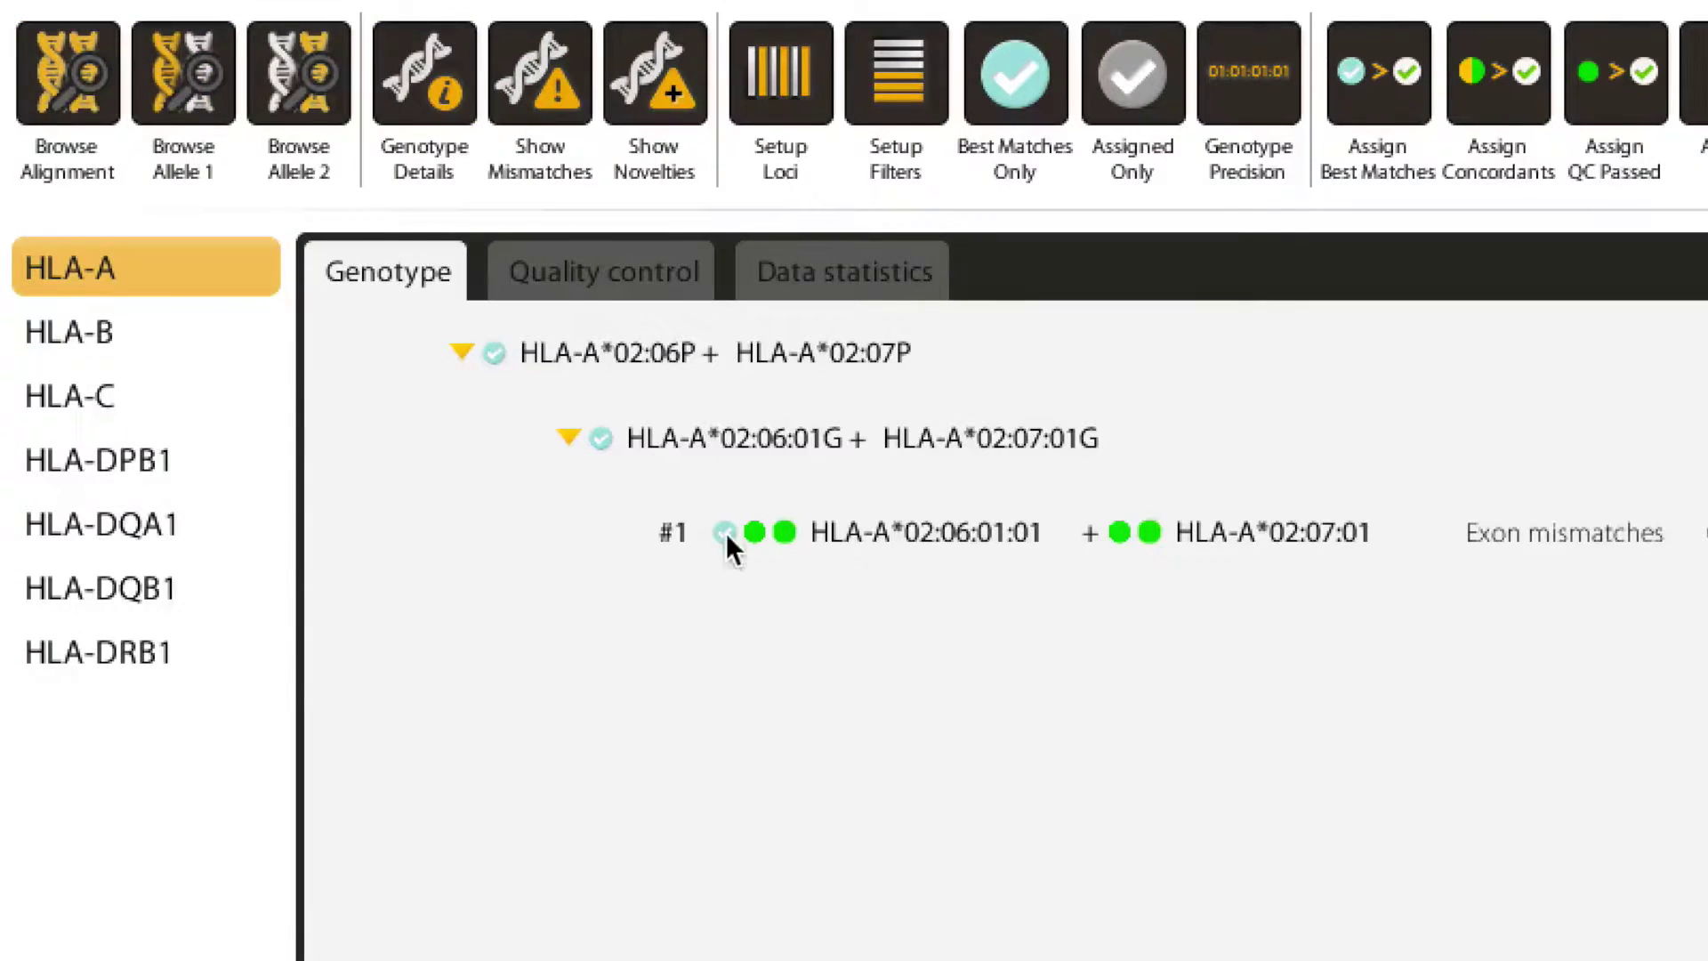